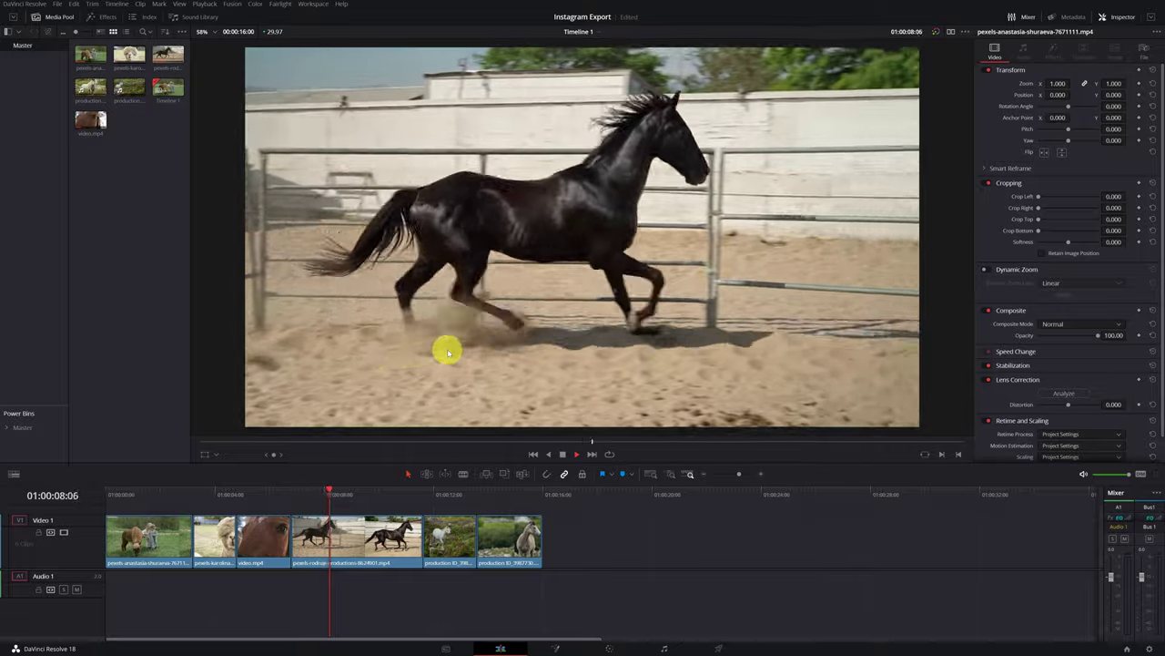
Step: Scrub through the horse clips, then select the pexels-rodnae horse clip
left_click_drag(409, 490, 550, 492)
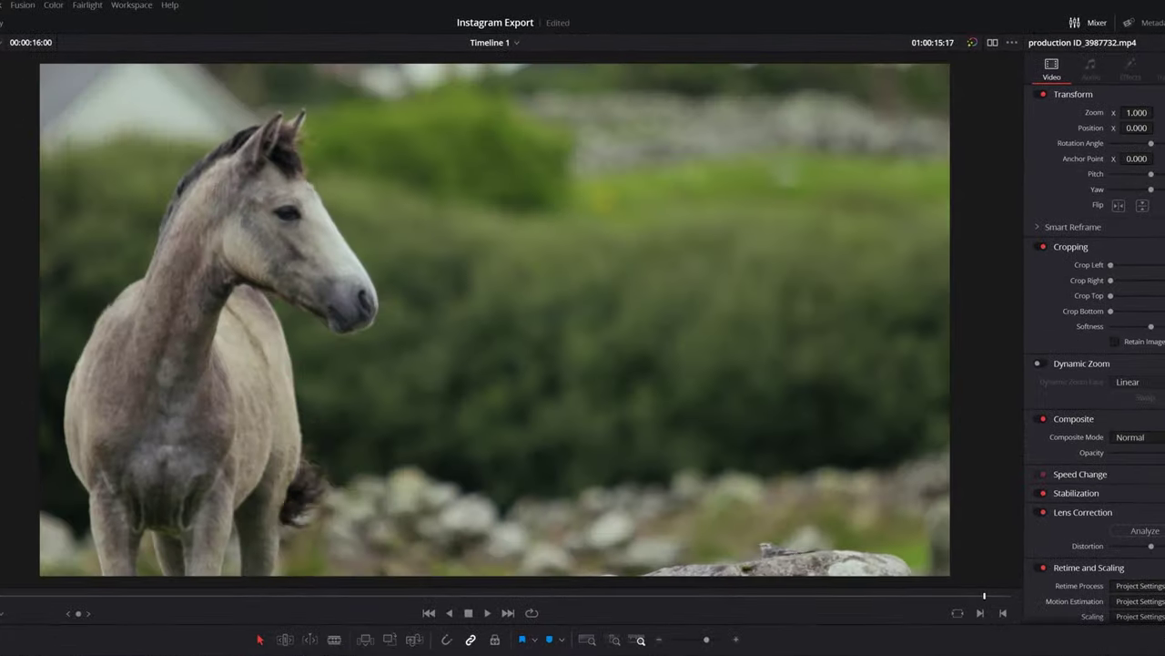
key("j")
key("j")
key("j")
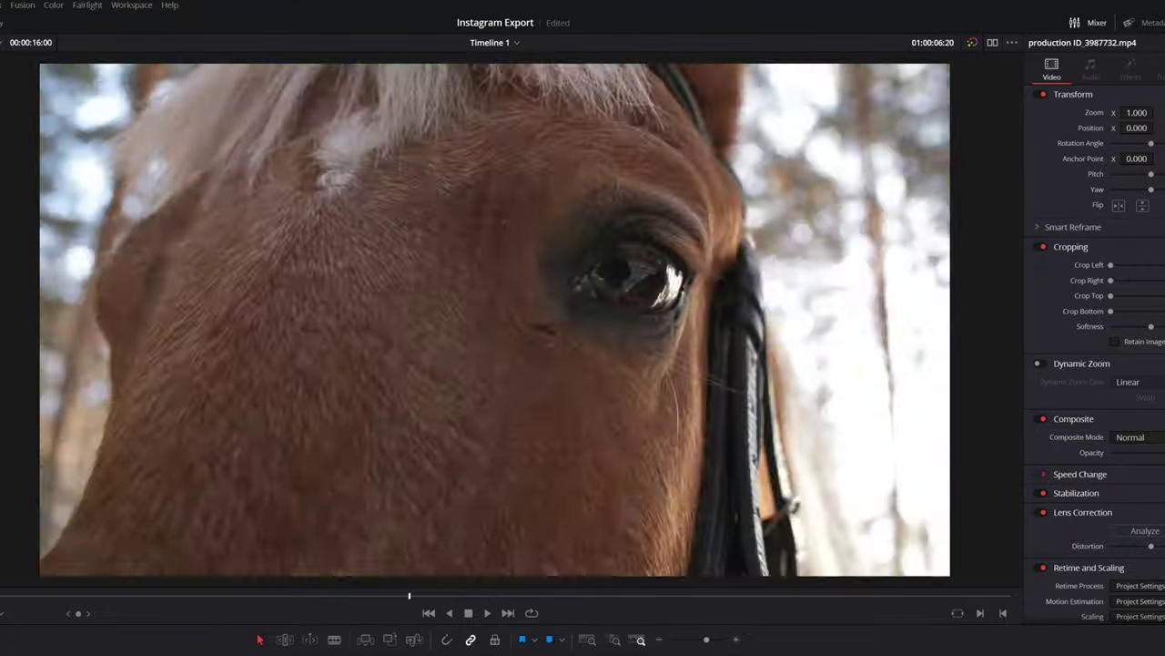
left_click(157, 502)
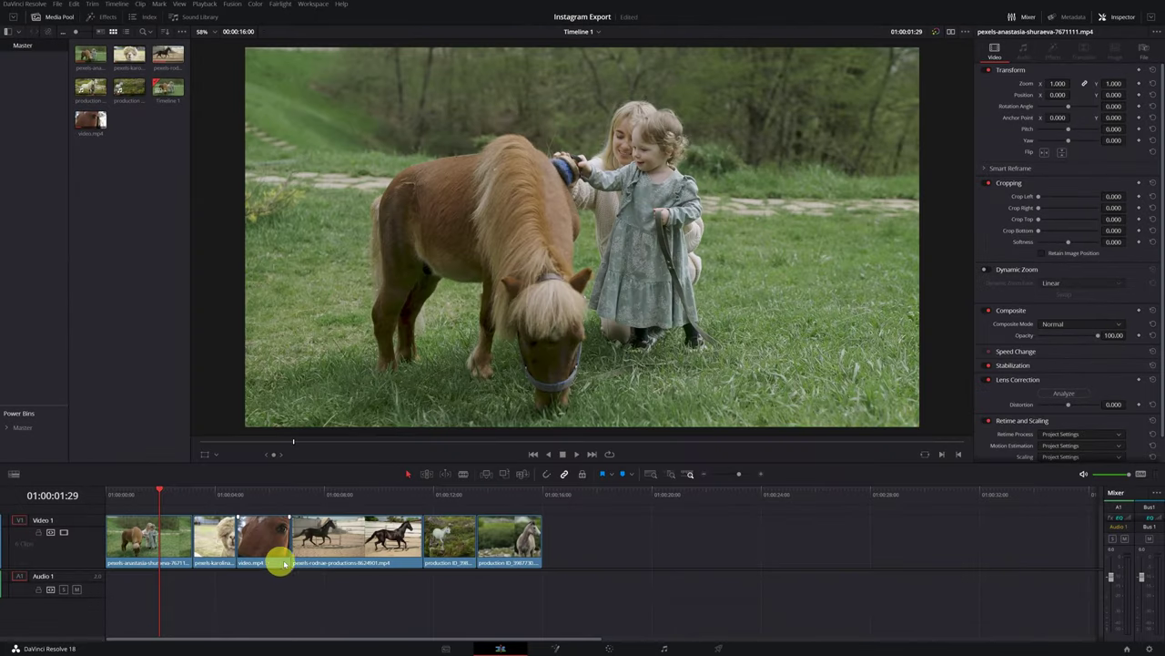
left_click(336, 559)
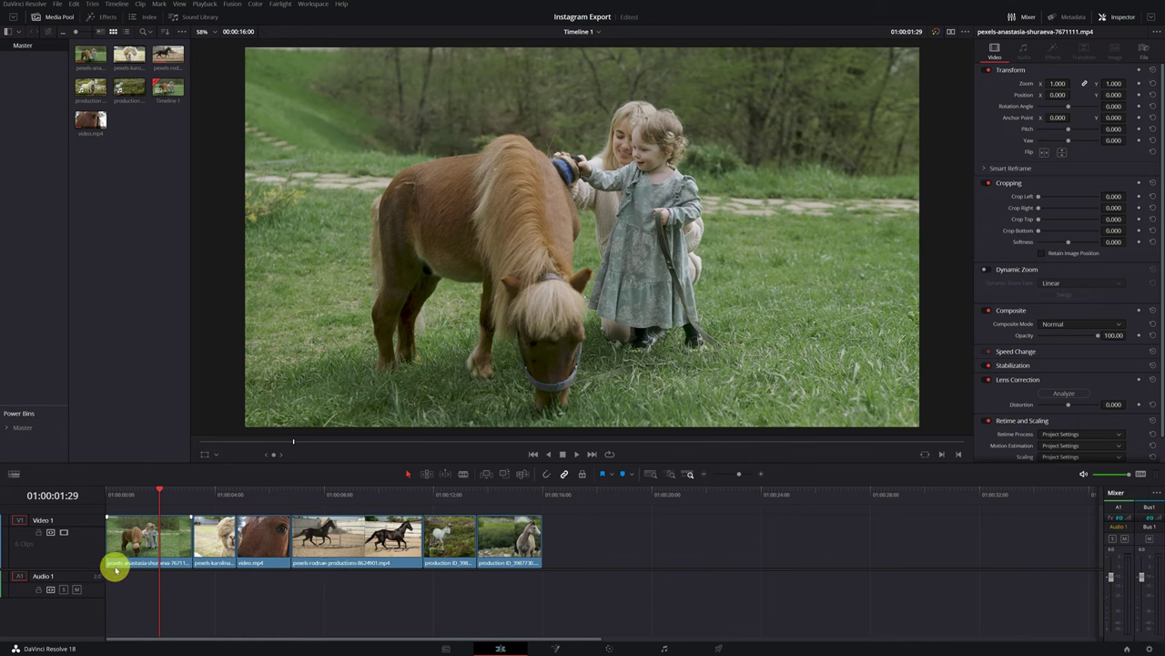
scroll(93, 574, "up", 2)
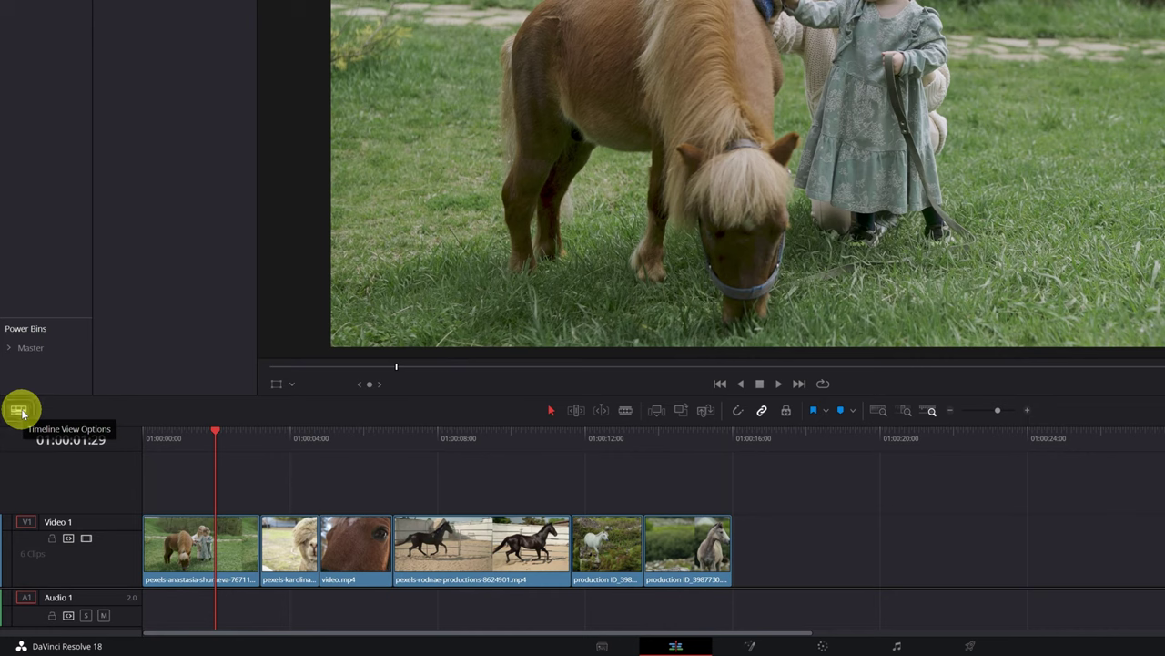
Step: Enable Stacked Timelines from the Timeline View Options
left_click(19, 412)
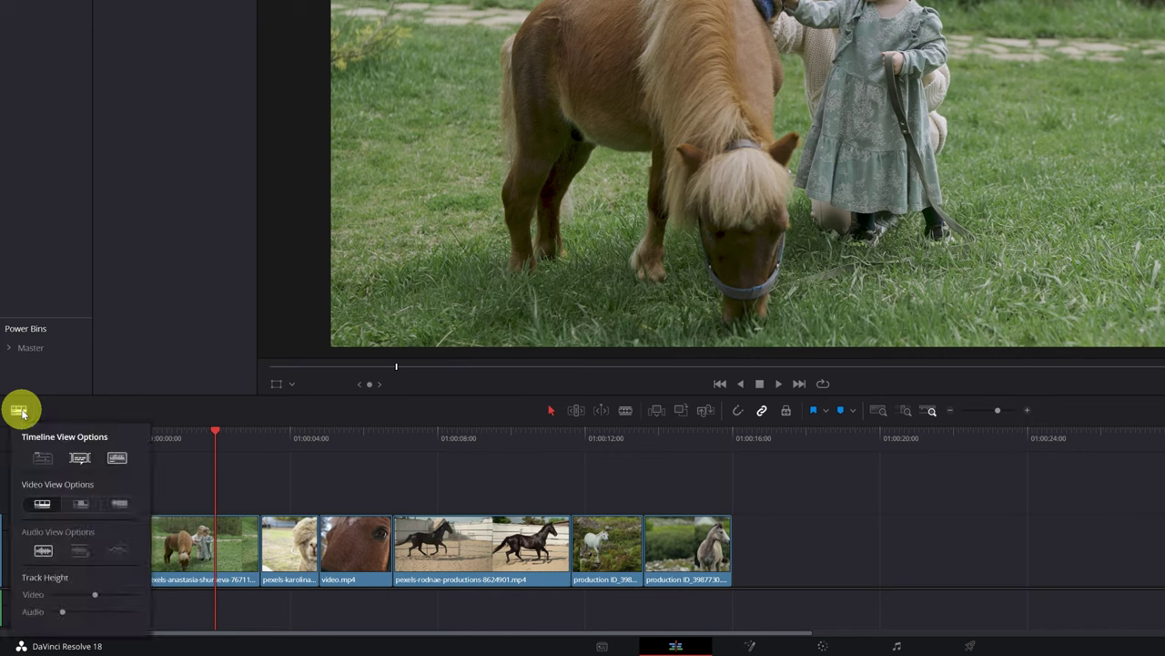
left_click(43, 460)
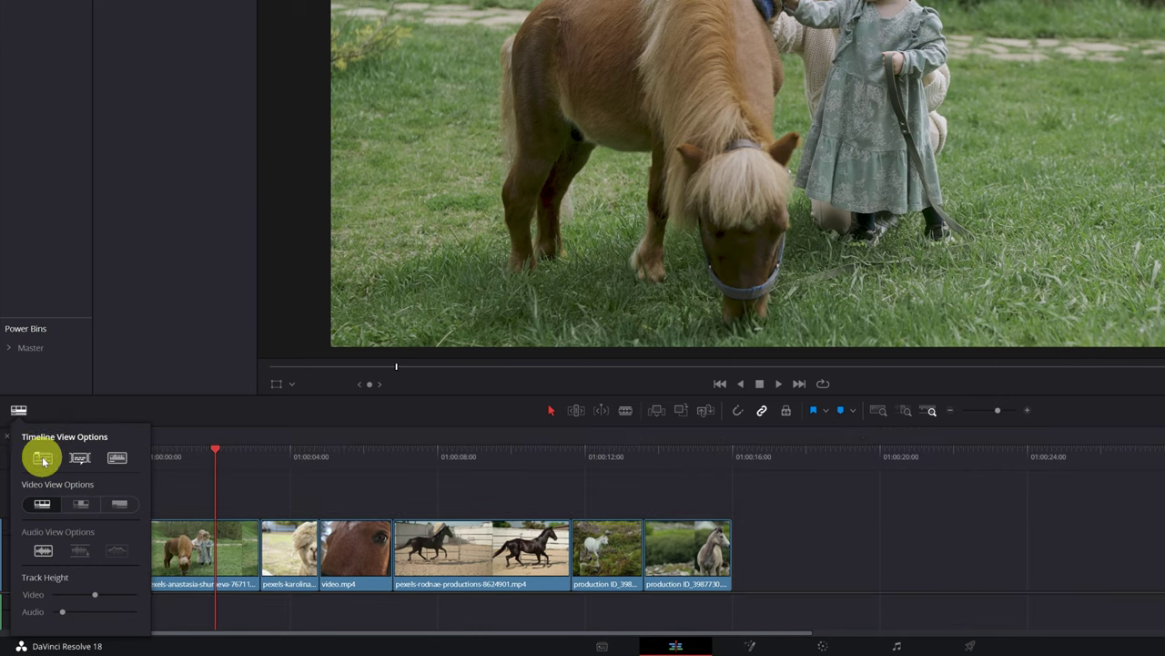
left_click(19, 412)
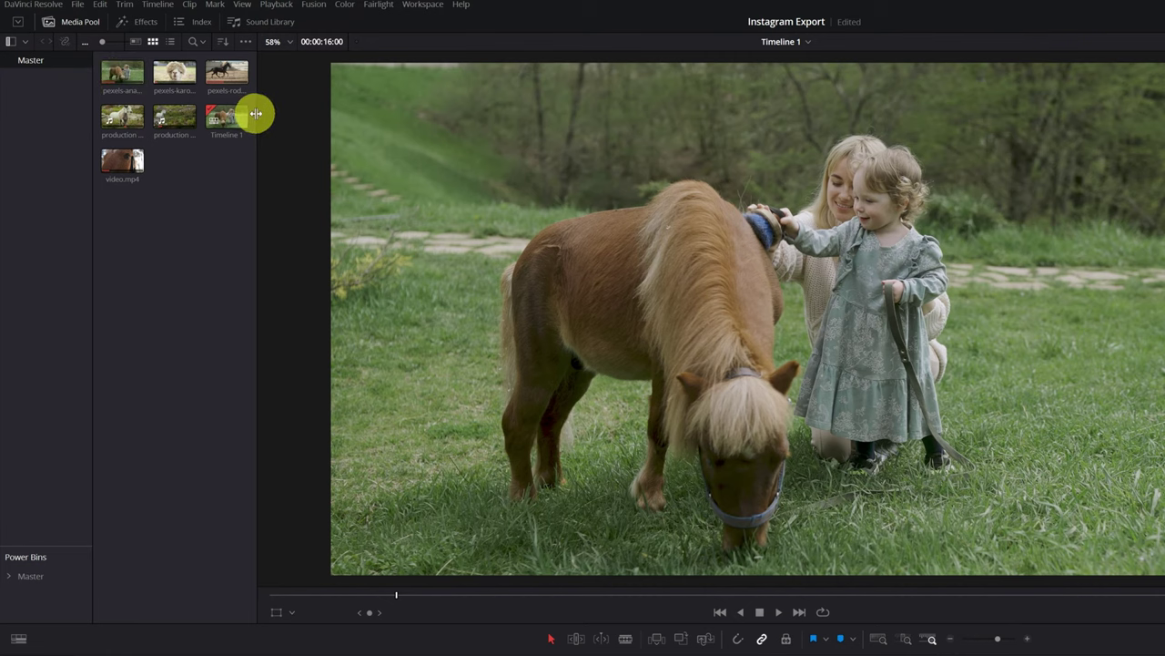
Step: Show Media Pool items as large thumbnails and duplicate Timeline 1
left_click_drag(101, 42, 117, 46)
left_click(179, 440)
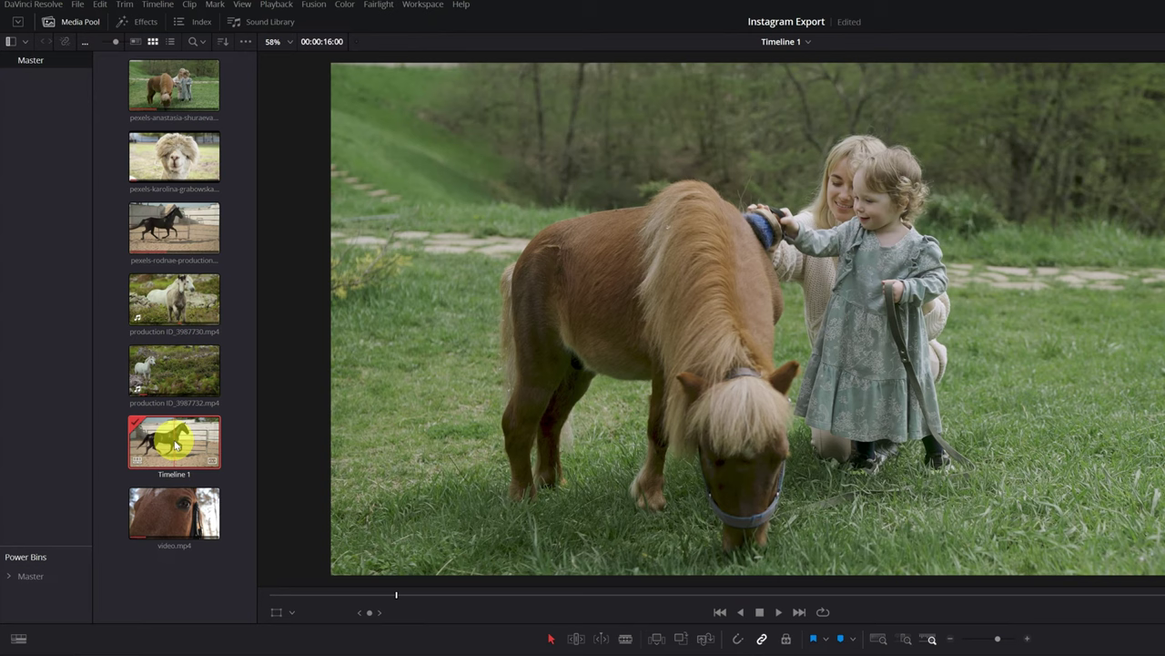
key("ctrl+f")
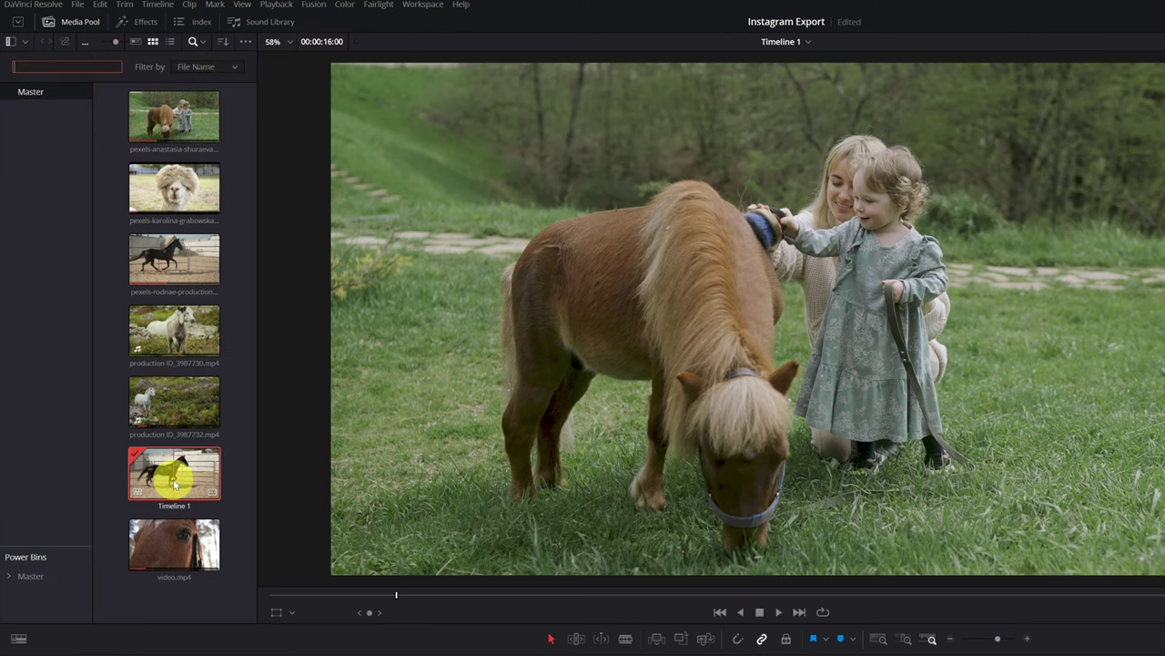
right_click(175, 485)
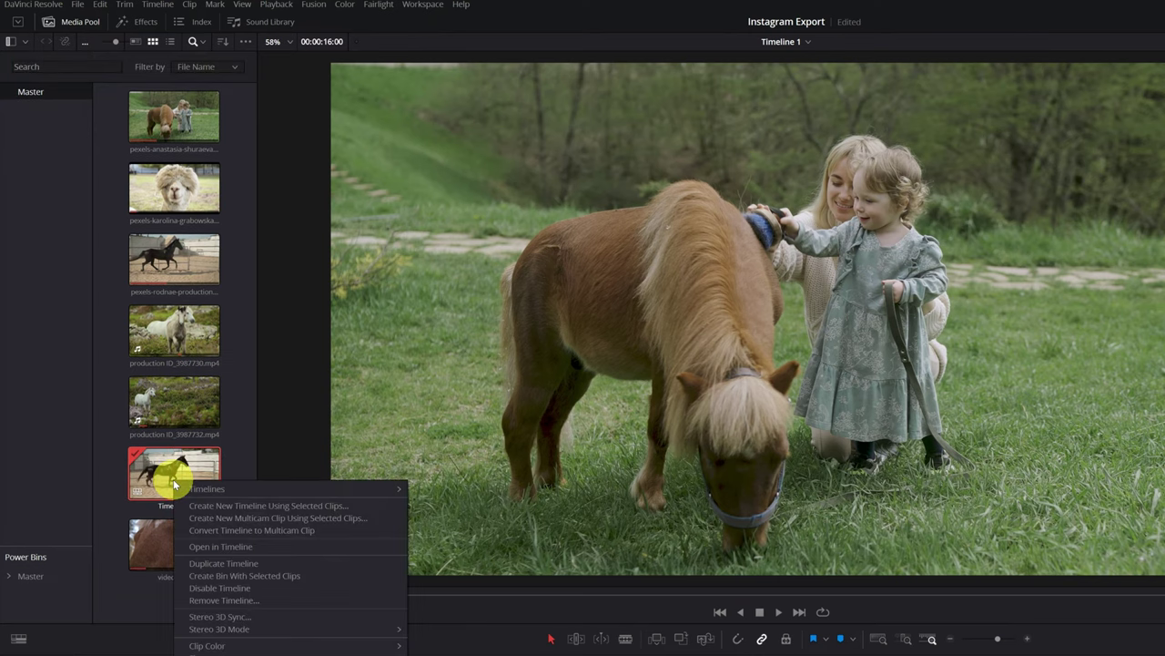
left_click(218, 564)
Step: Rename the Timeline 1 copy to 'Instagram'
left_click(206, 555)
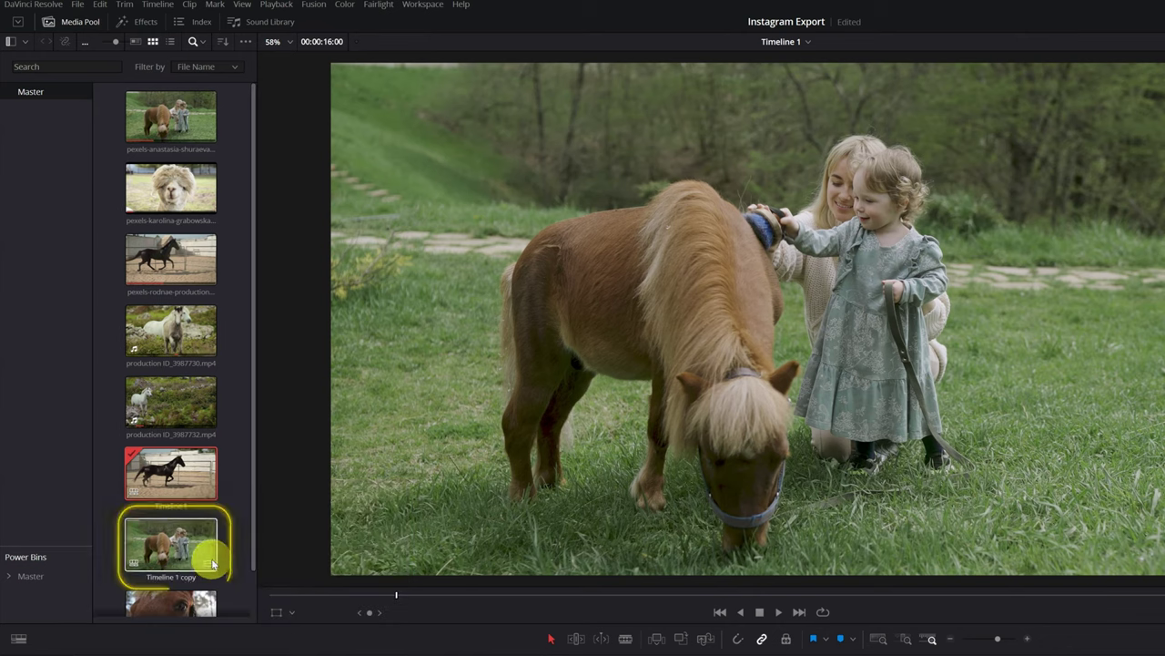
left_click(165, 568)
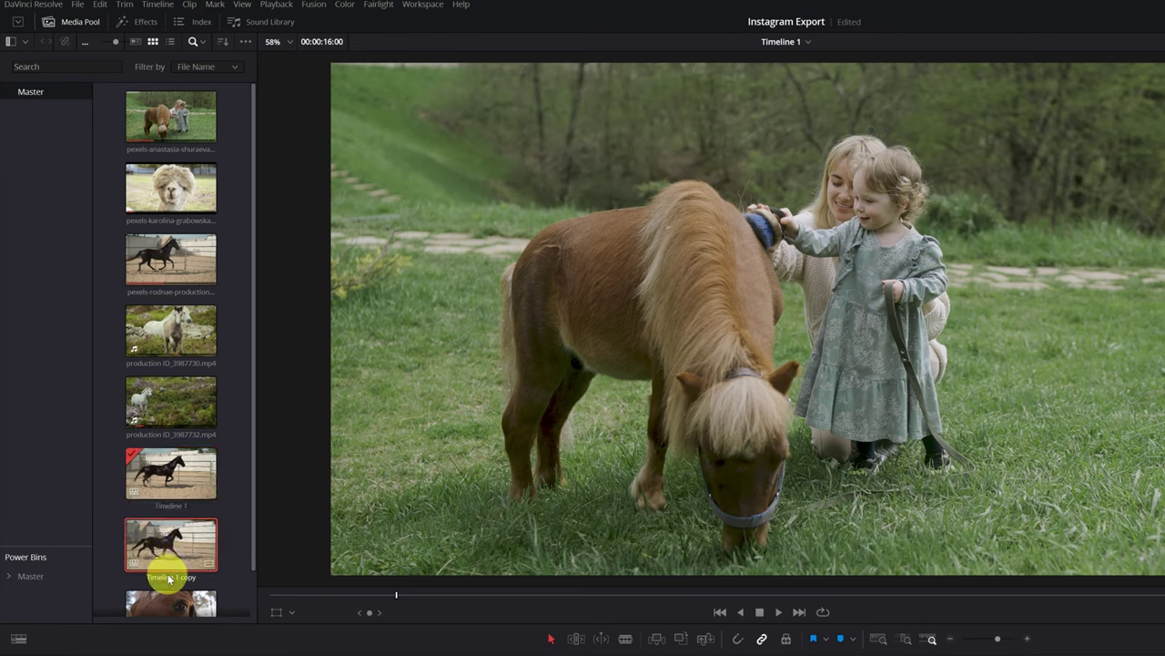
left_click(173, 578)
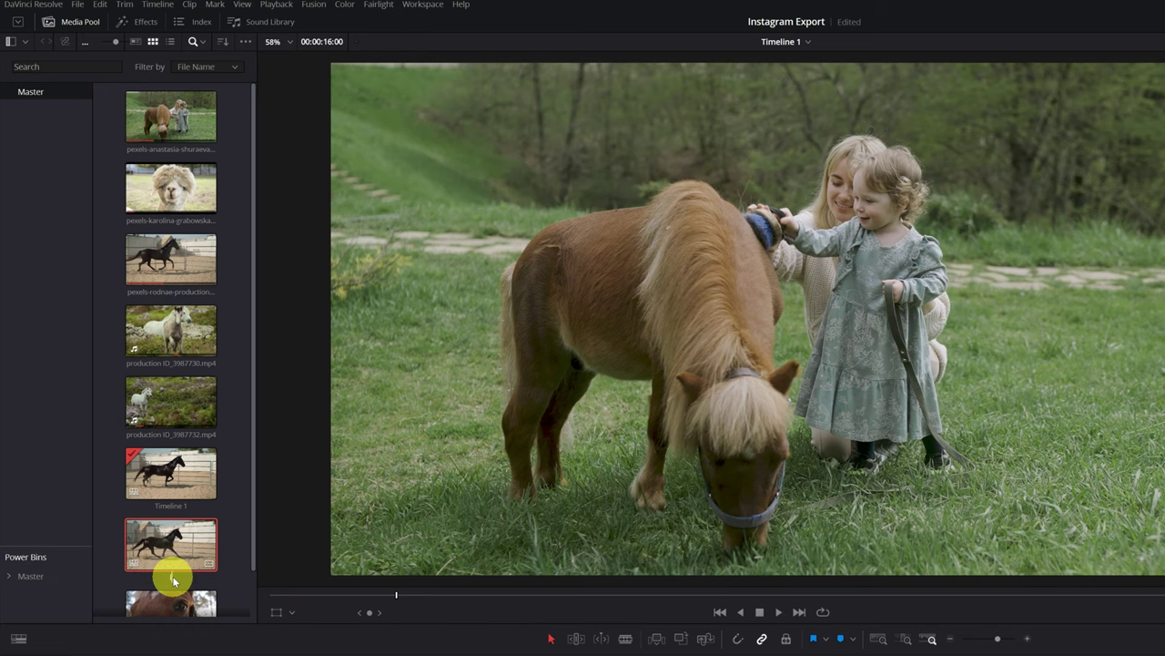
key("Return")
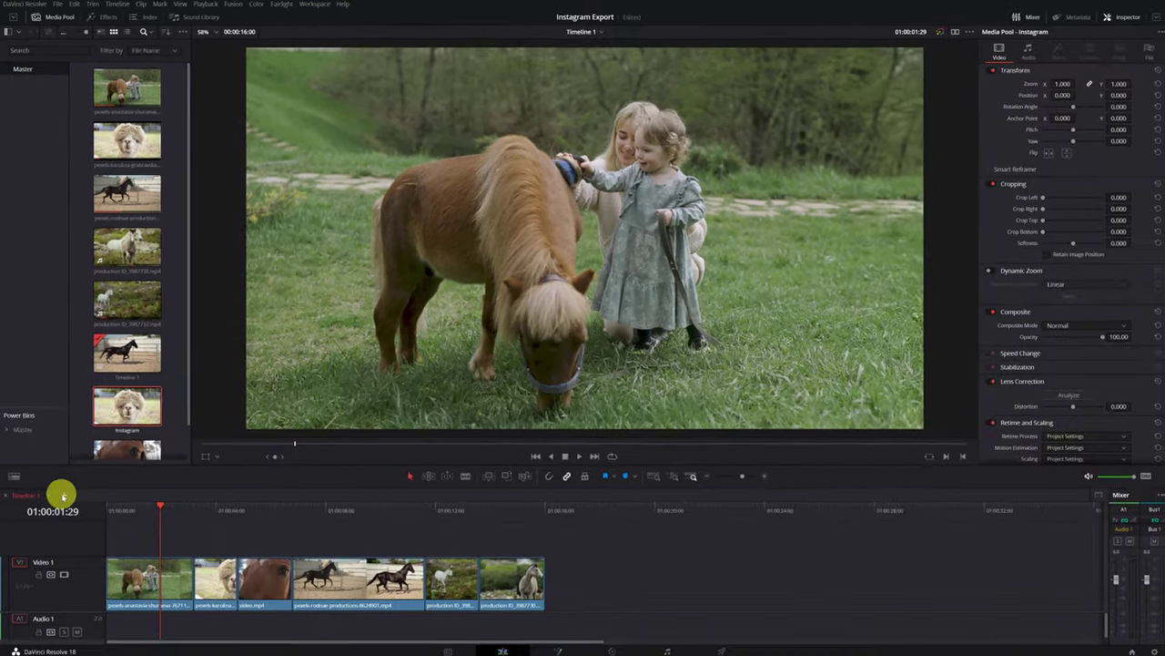
Step: Add a new stacked timeline tab for the Instagram timeline
left_click(63, 496)
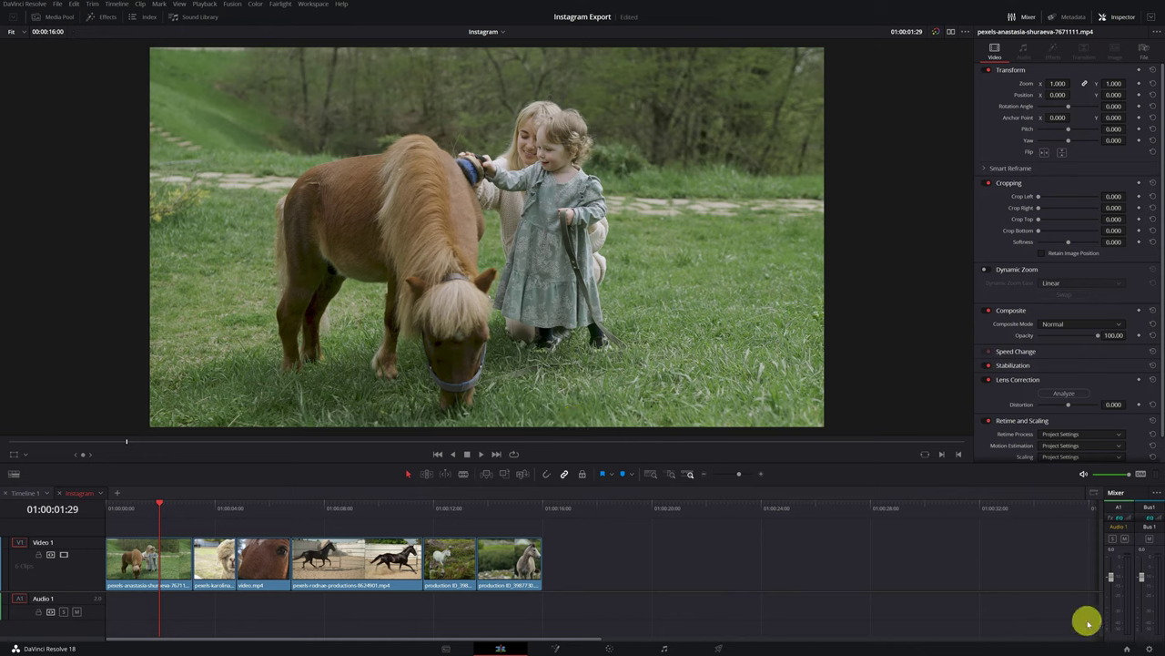
Step: Enable Use vertical resolution in Master Settings and save, making the timeline 2160 x 3840
left_click(1150, 650)
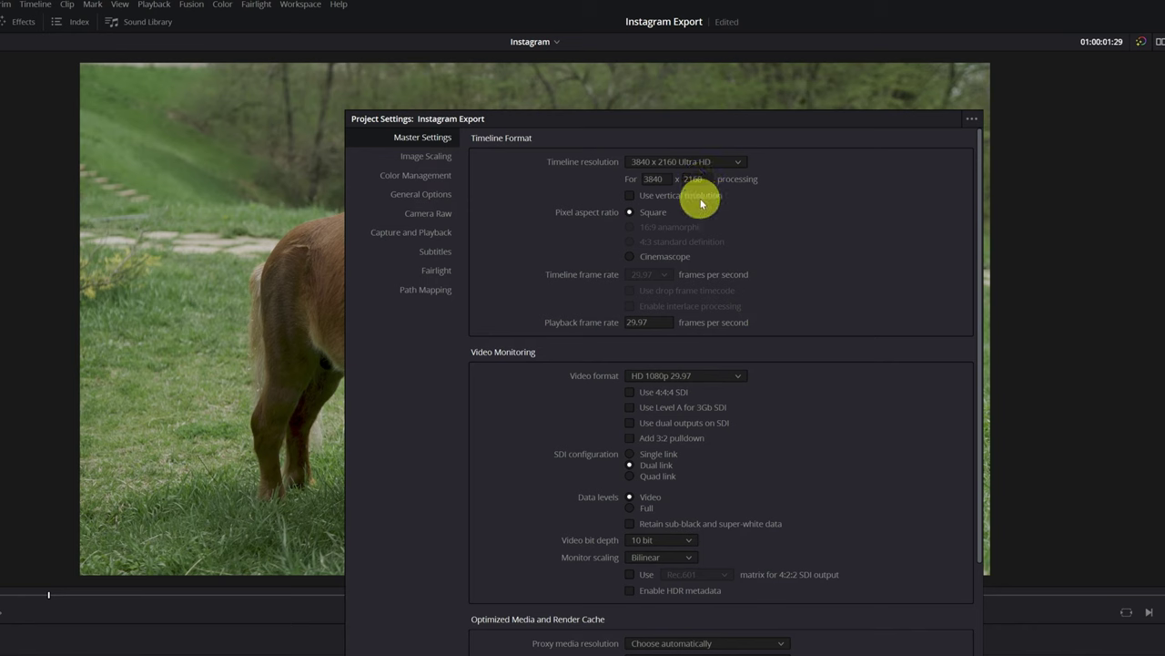
left_click(630, 194)
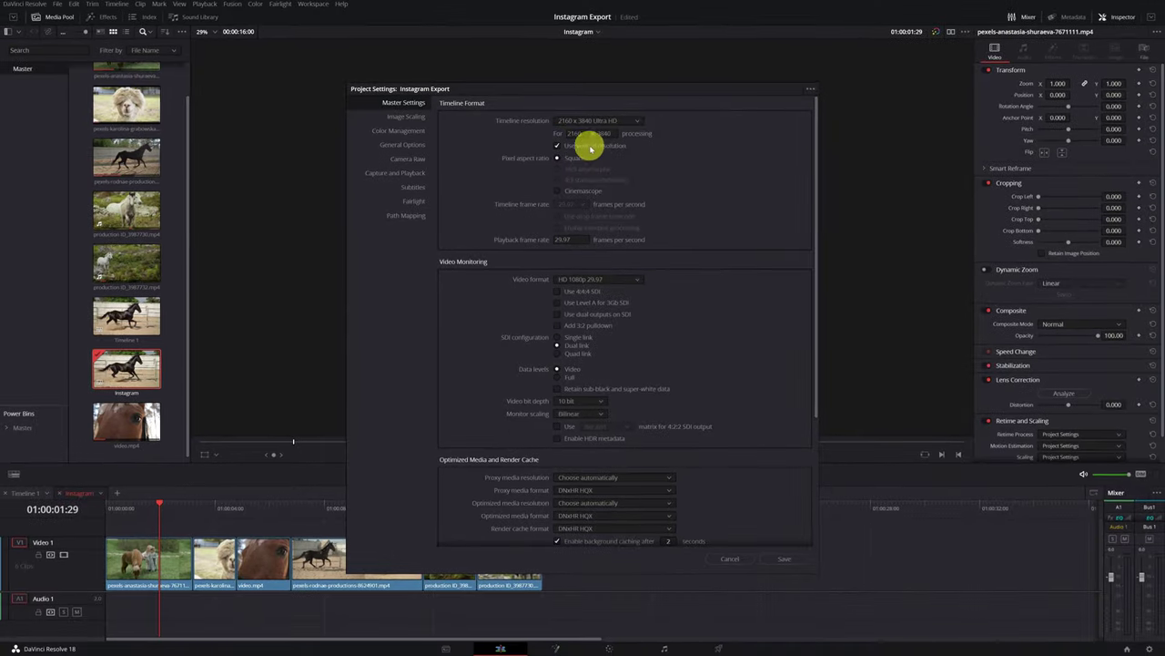
left_click(784, 559)
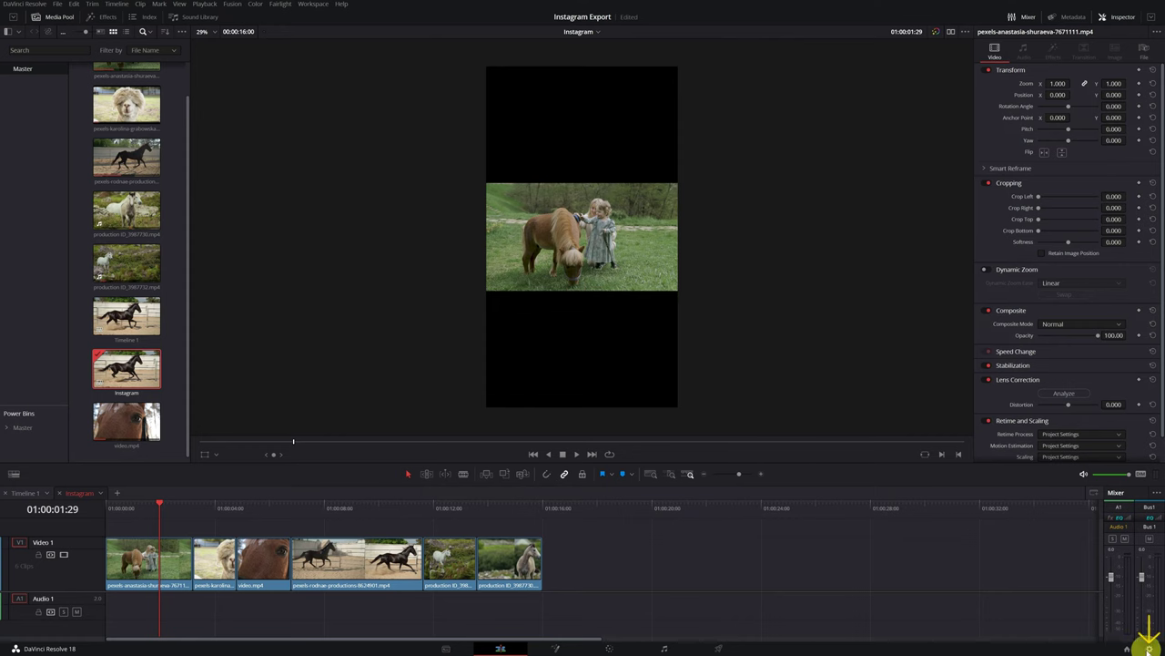
Step: In Image Scaling, set mismatched resolution files to Scale full frame with crop and save
left_click(1149, 648)
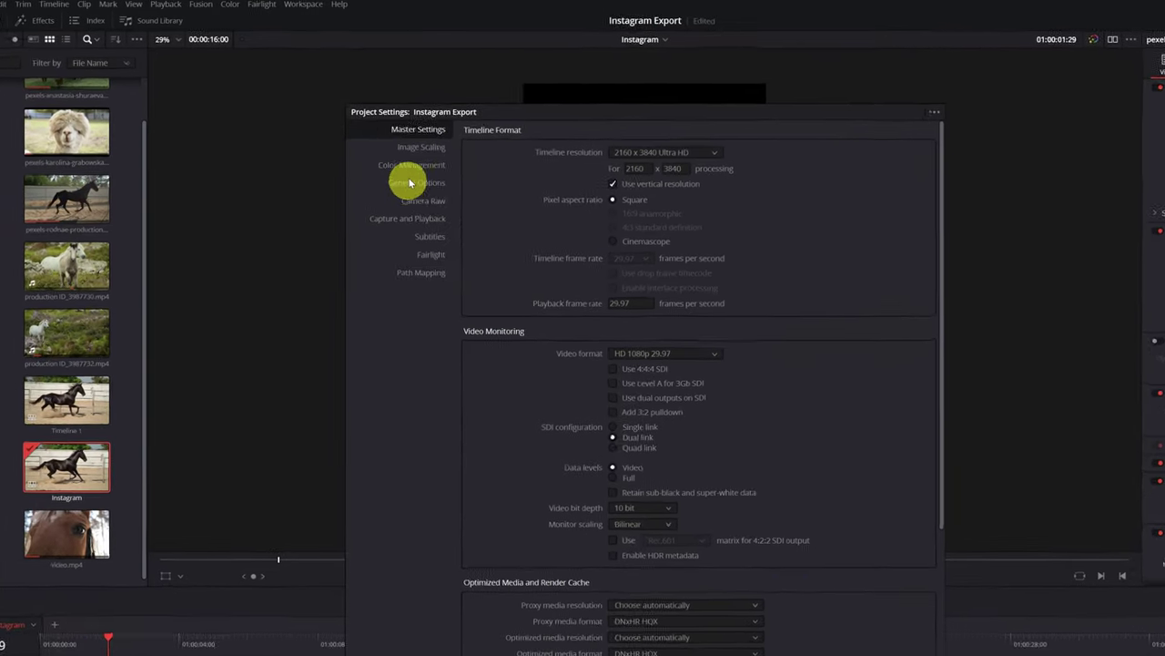
left_click(420, 147)
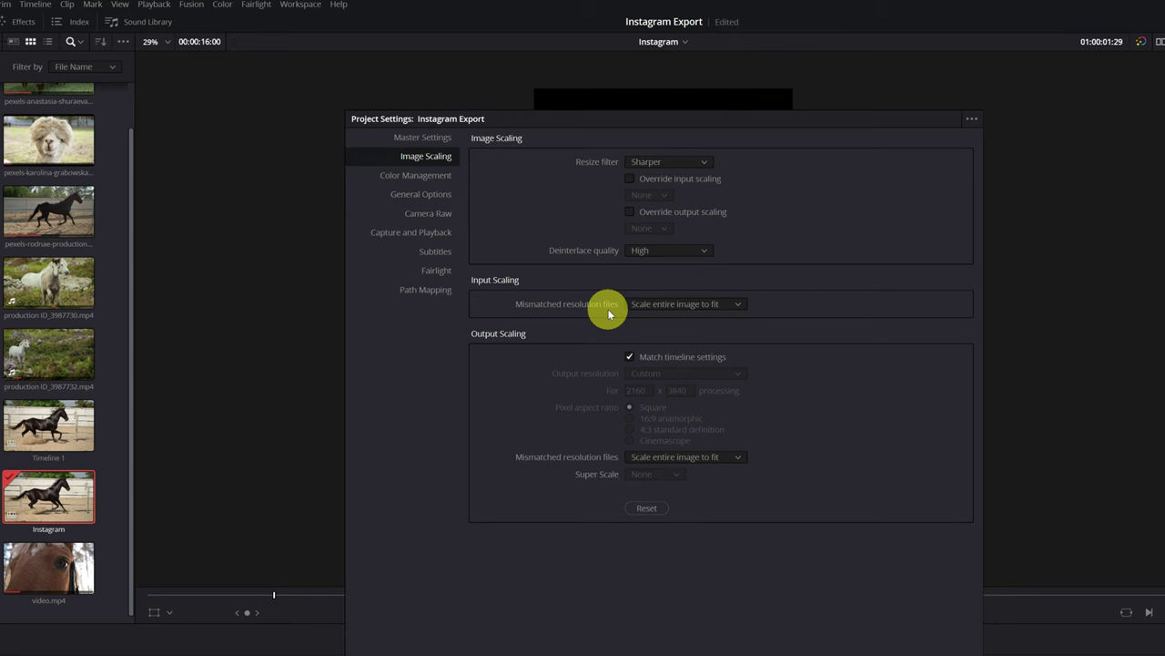
left_click(739, 308)
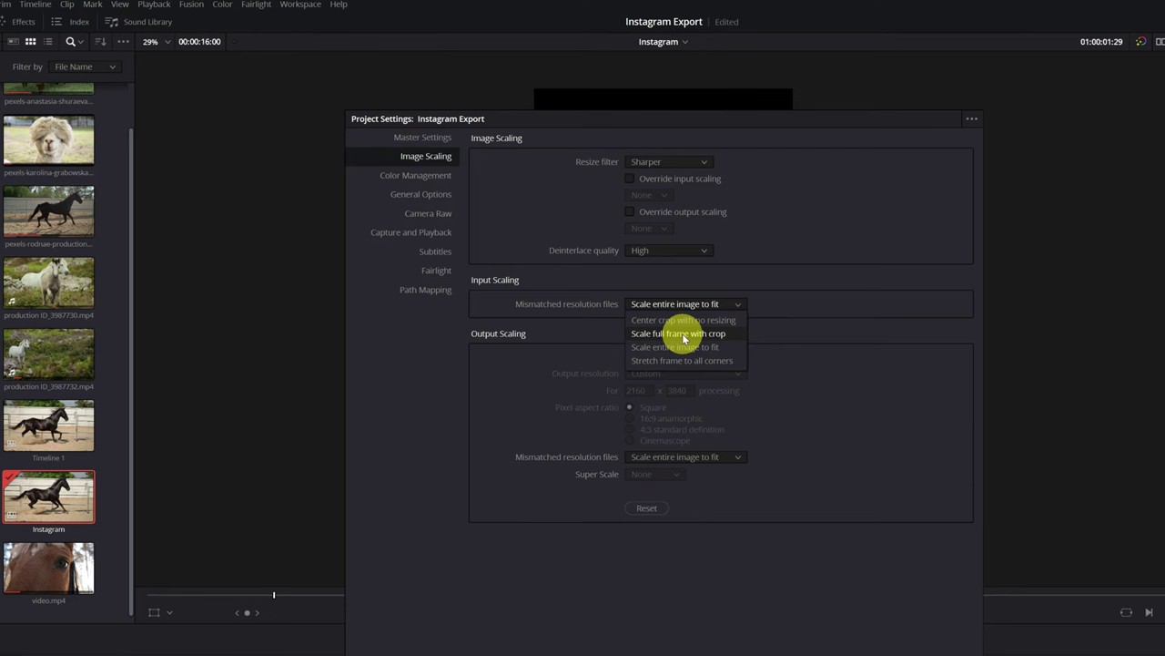
left_click(681, 333)
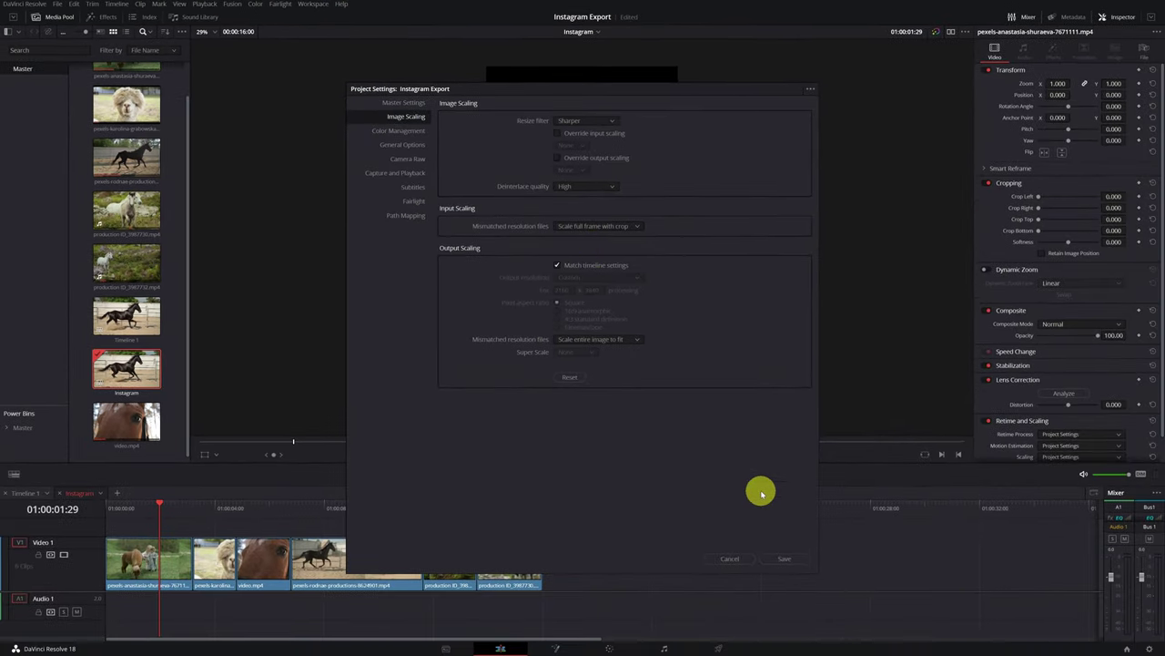
left_click(782, 560)
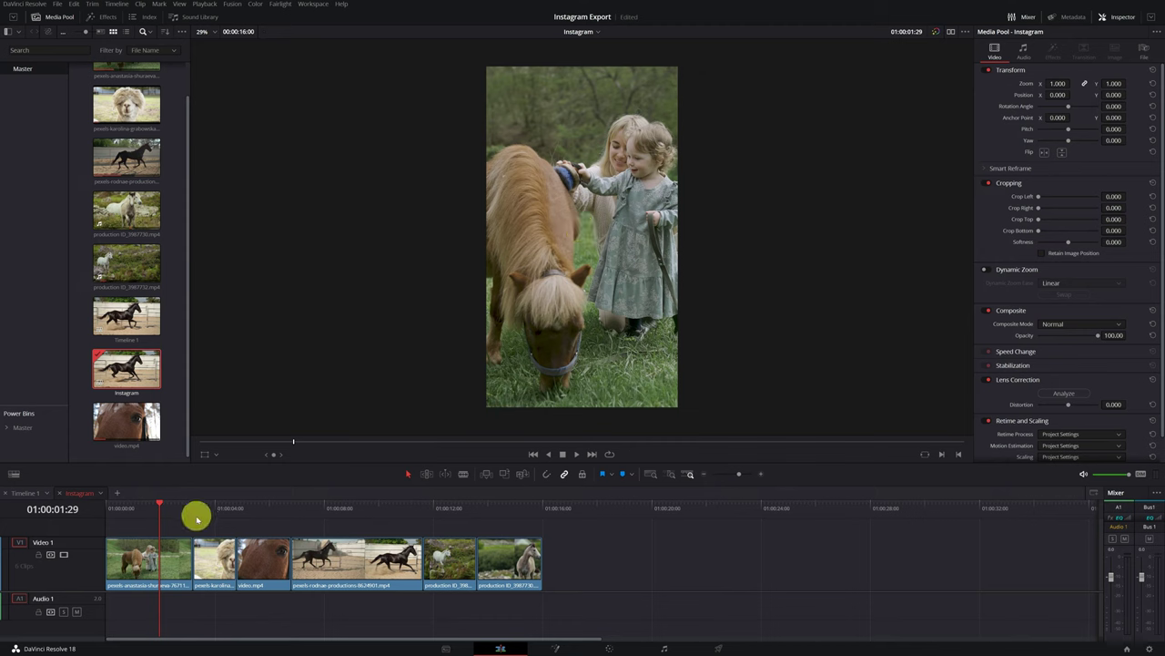
Step: Check the alpaca and black horse framing, then marquee-select all six clips
left_click_drag(158, 521, 508, 519)
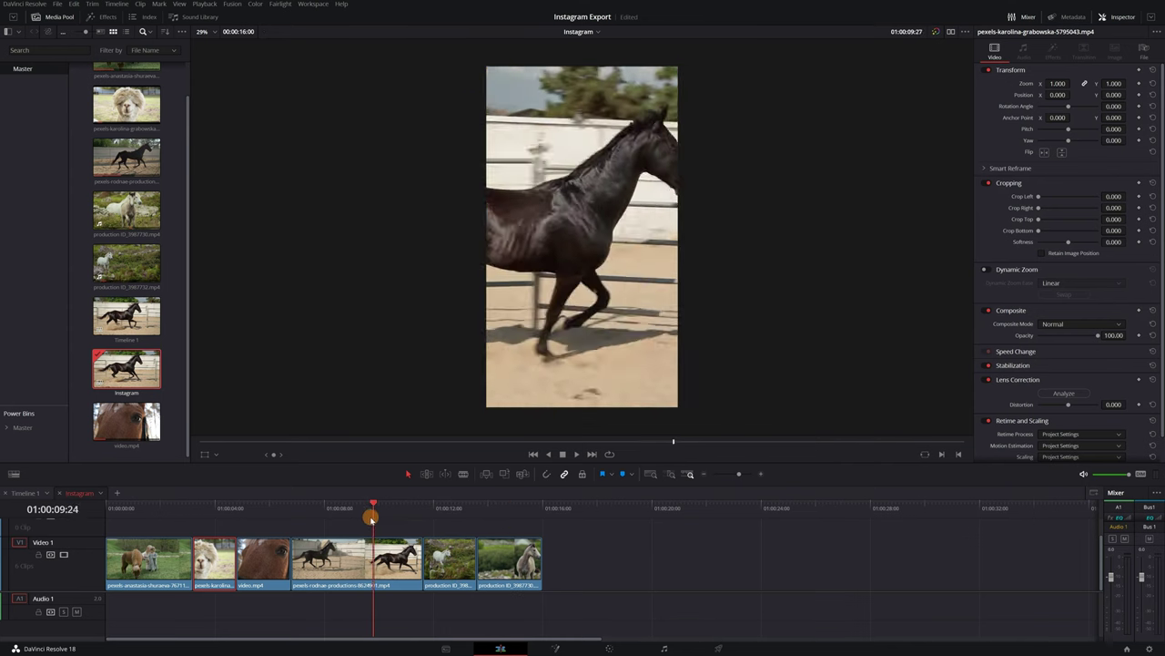
left_click_drag(334, 516, 447, 526)
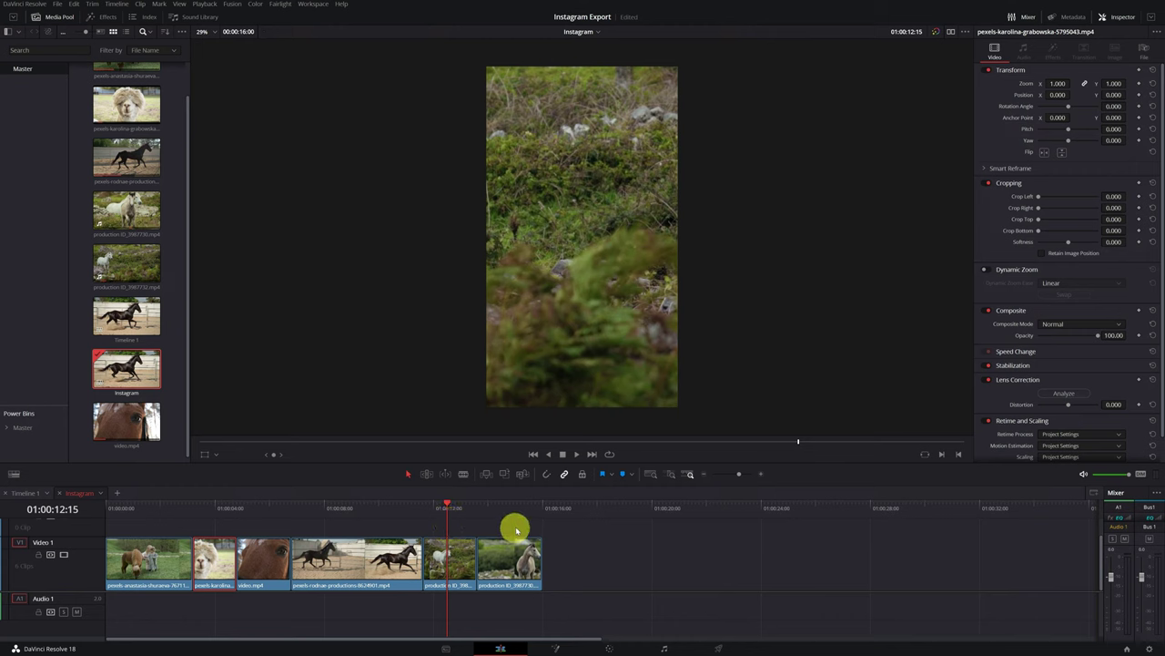
left_click_drag(482, 526, 151, 573)
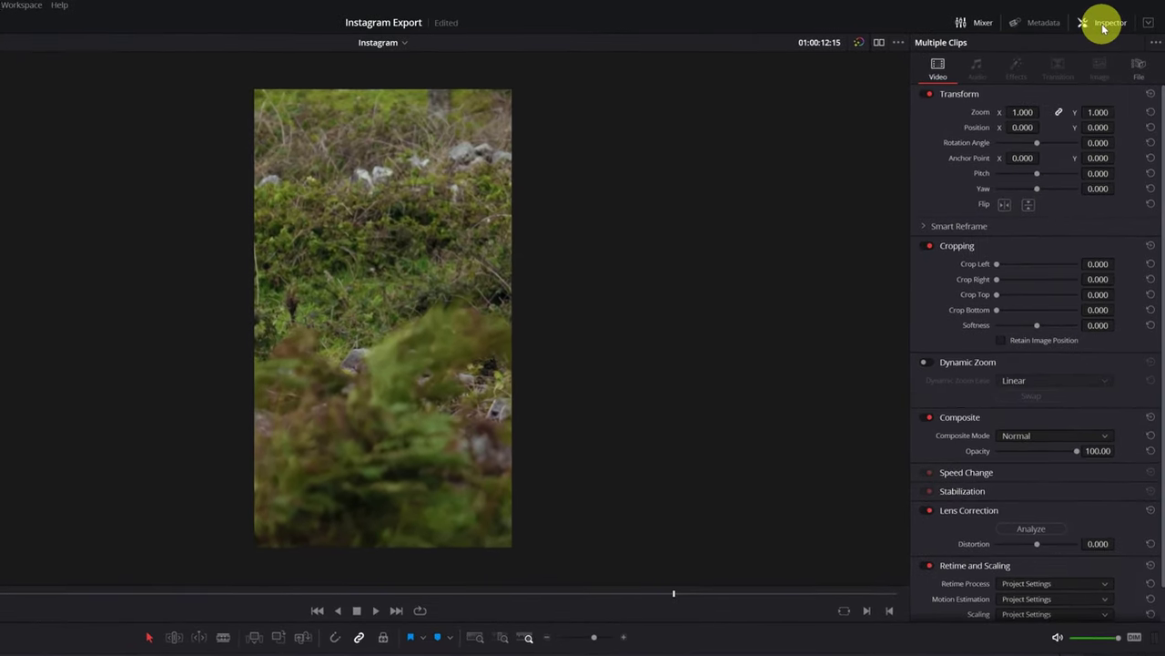
Step: Run Smart Reframe with Object of Interest on Auto across all six clips
left_click(1103, 27)
left_click(1103, 27)
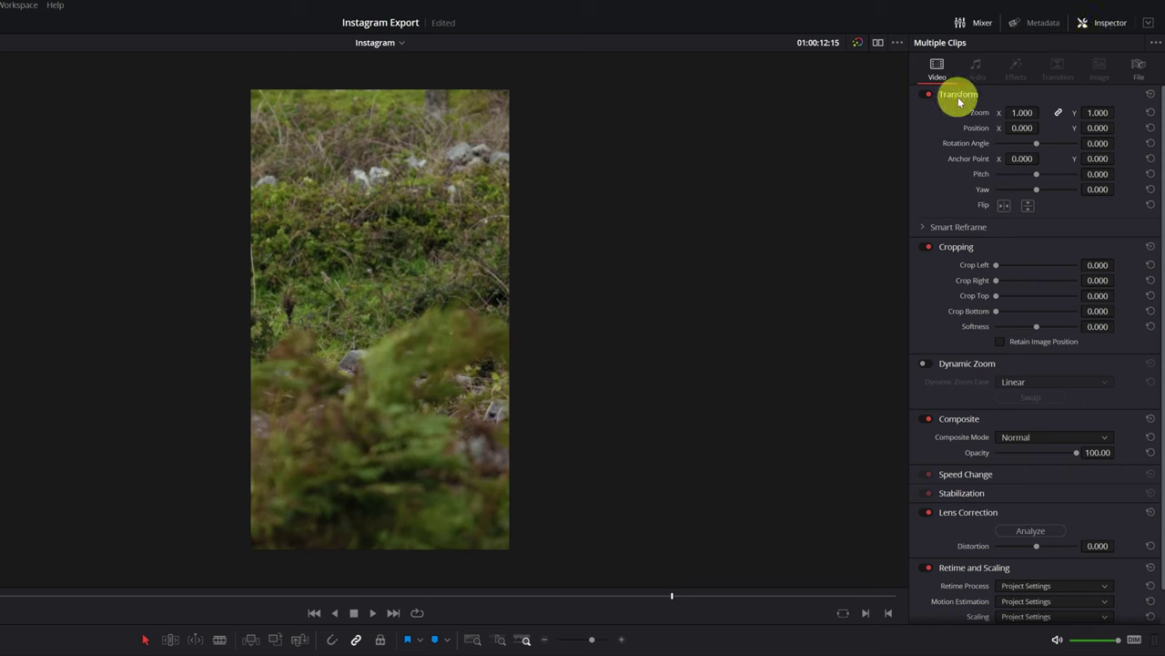
left_click(923, 228)
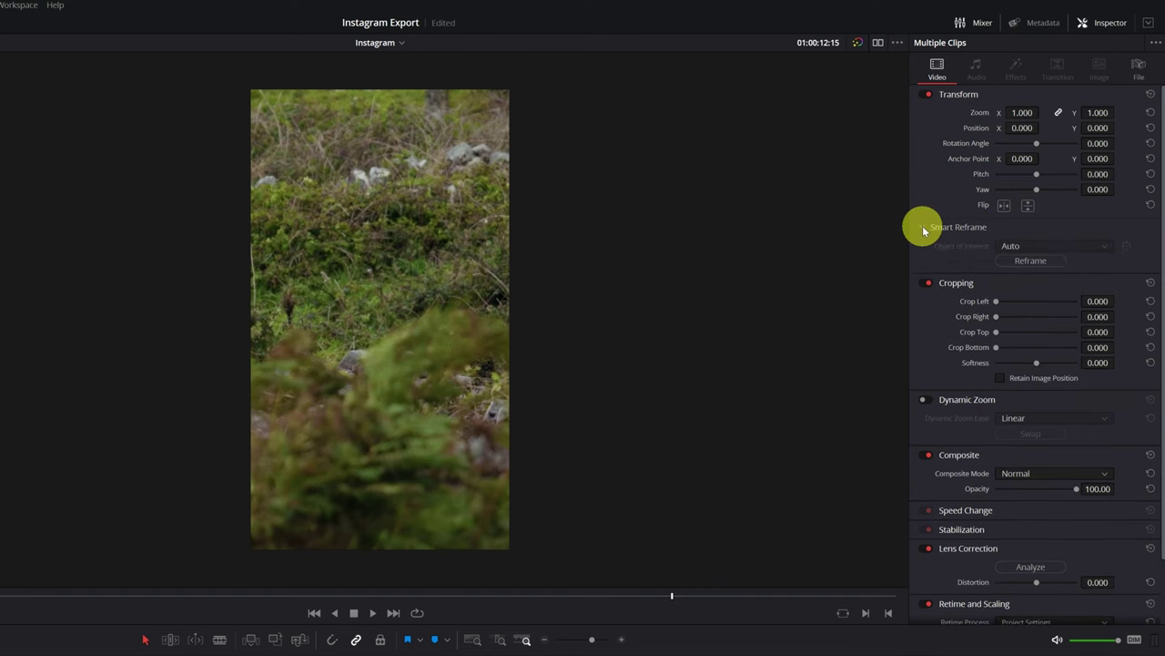
left_click(1030, 261)
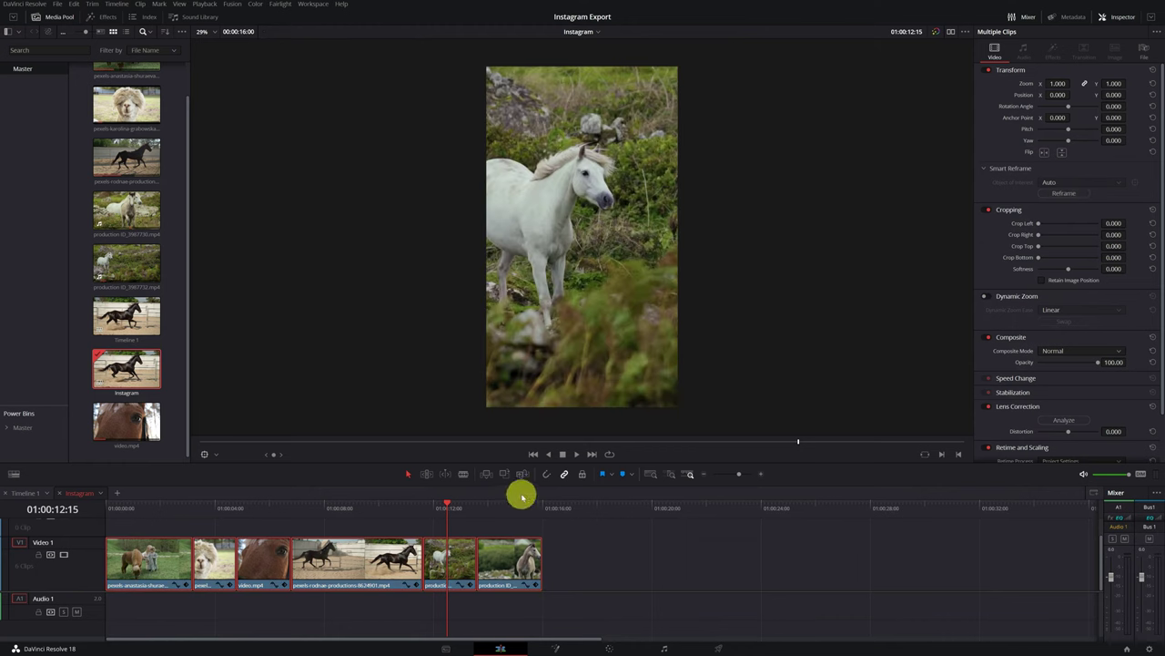
Step: Scrub through the reframed grey horse and first clips, stopping on the black horse
left_click_drag(447, 503, 141, 517)
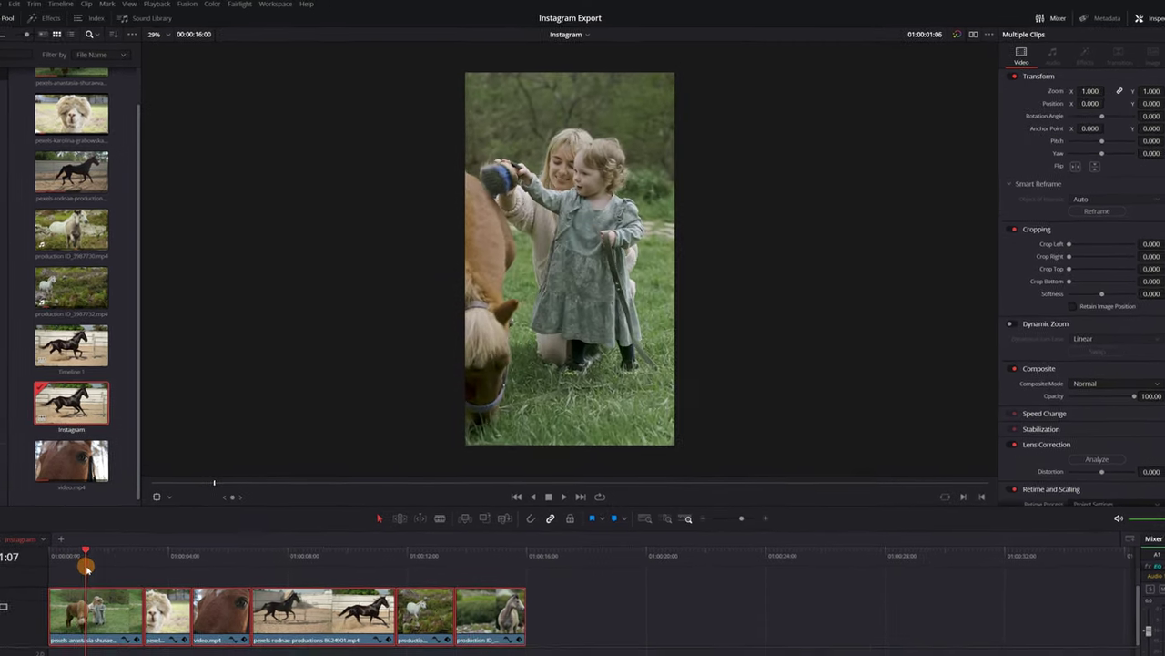
mouse_move(86, 566)
left_mouse_down()
mouse_move(66, 568)
mouse_move(100, 569)
mouse_move(87, 582)
left_mouse_up()
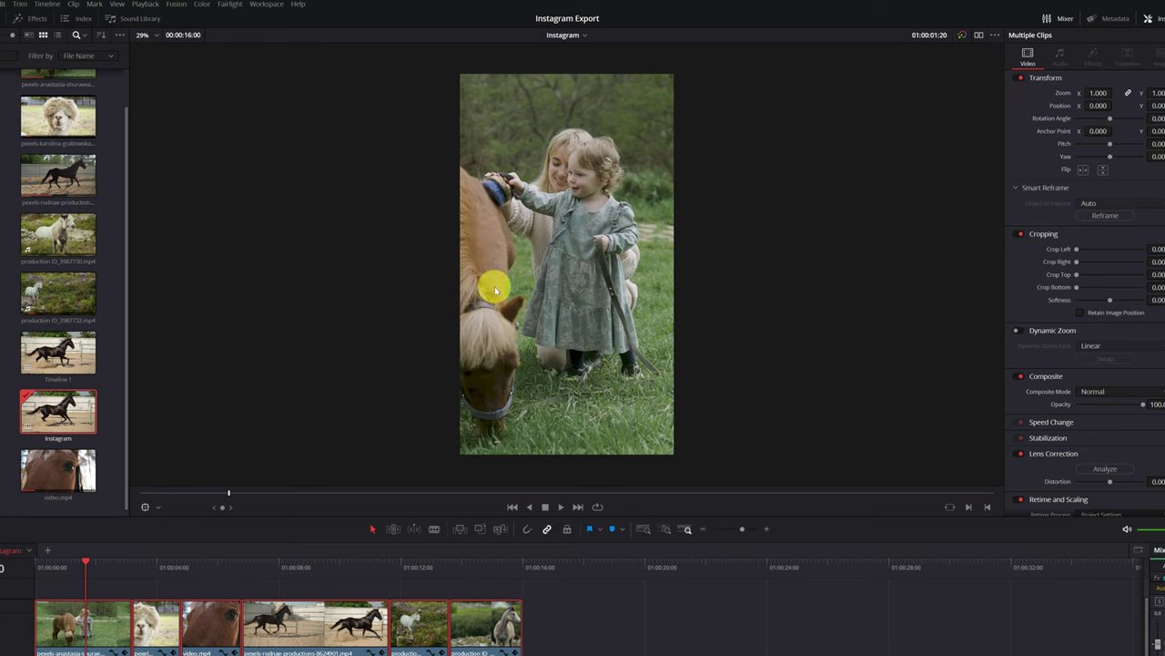
mouse_move(290, 574)
left_mouse_down()
mouse_move(384, 591)
mouse_move(284, 583)
mouse_move(301, 567)
mouse_move(307, 582)
left_mouse_up()
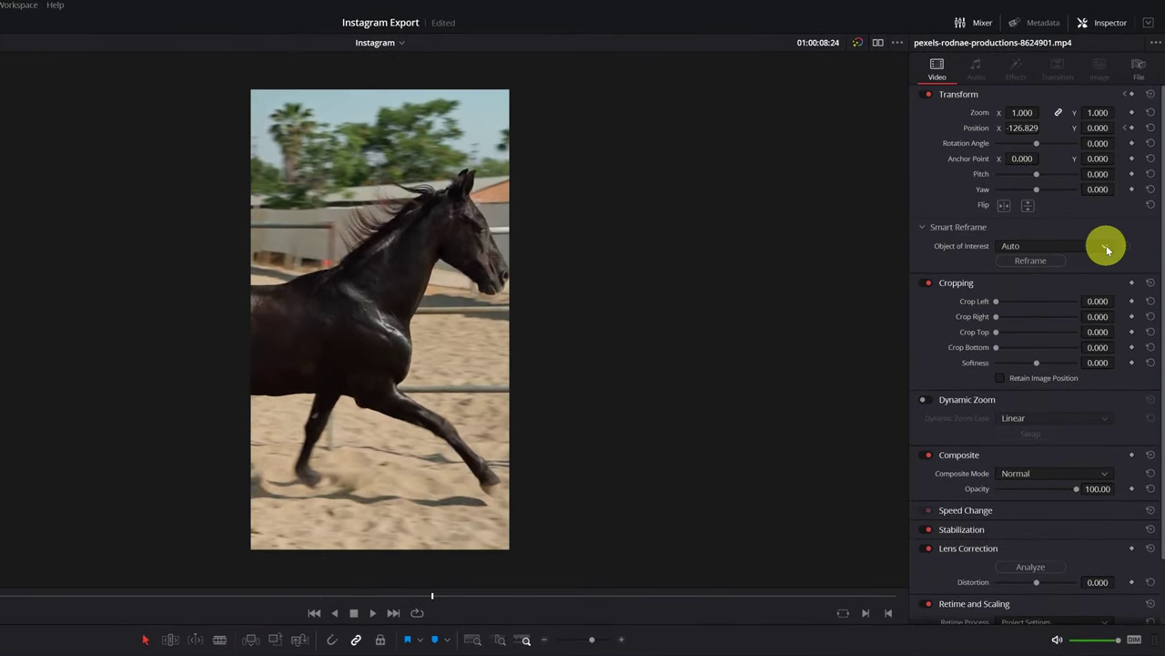
Step: Reframe the black horse clip using a Reference Point box shrunk onto the horse
left_click(1107, 249)
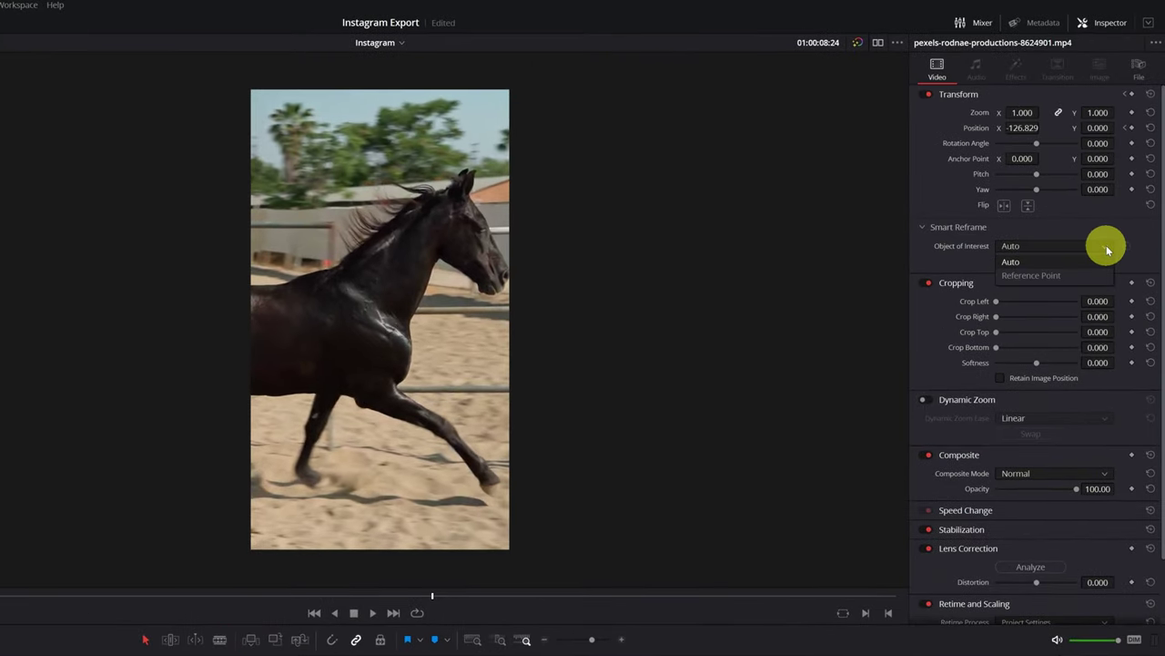
left_click(1044, 276)
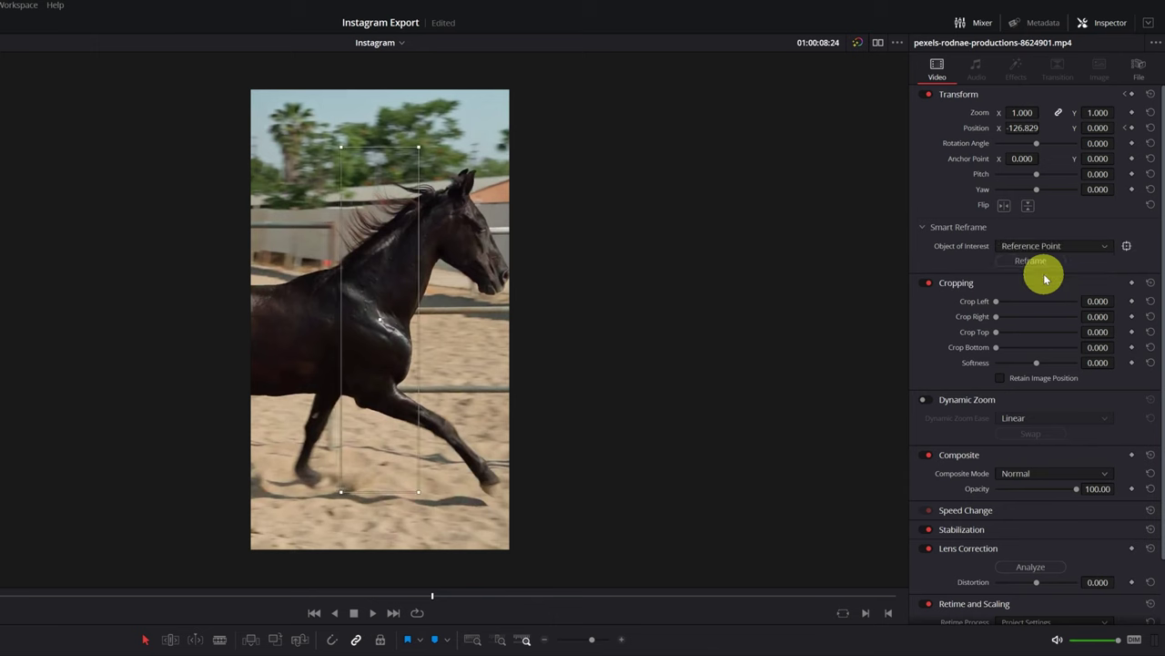
left_click_drag(419, 147, 466, 243)
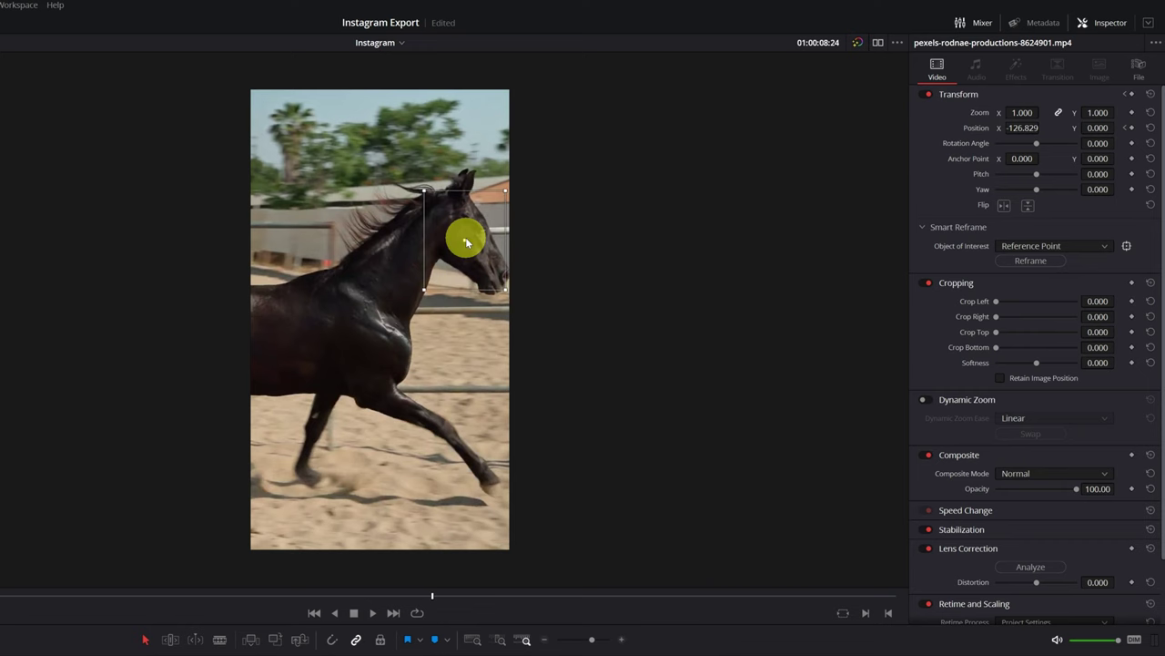
left_click(1032, 262)
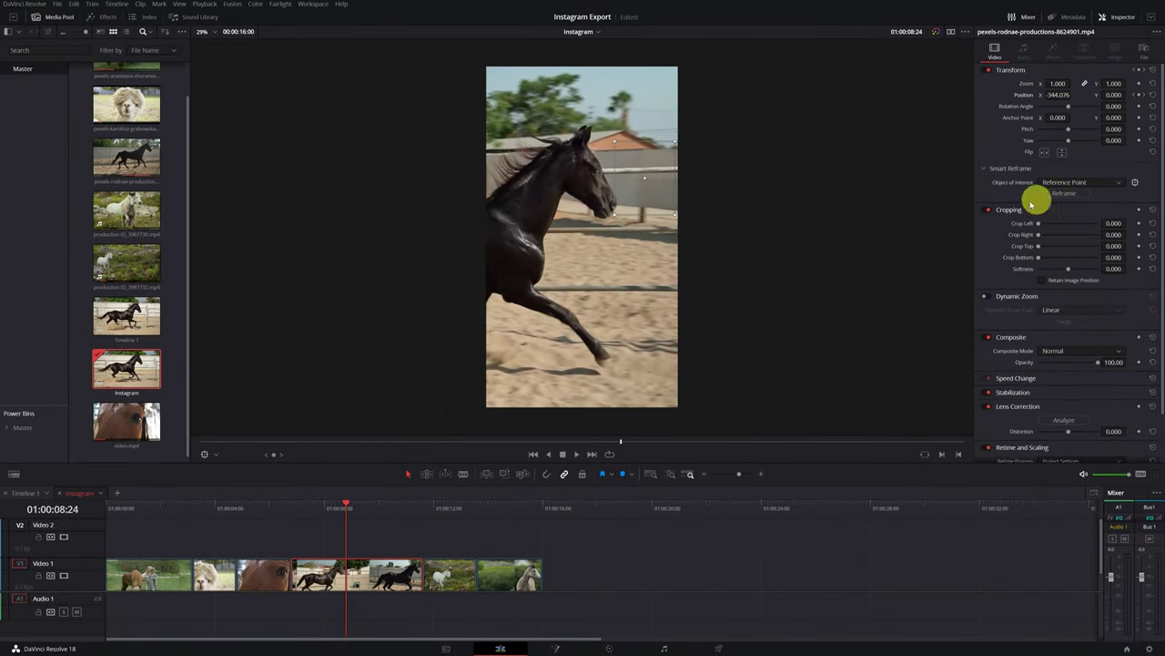
Step: Play through the reframed black horse clip and return near the timeline start
left_click(303, 508)
left_click_drag(306, 514, 419, 525)
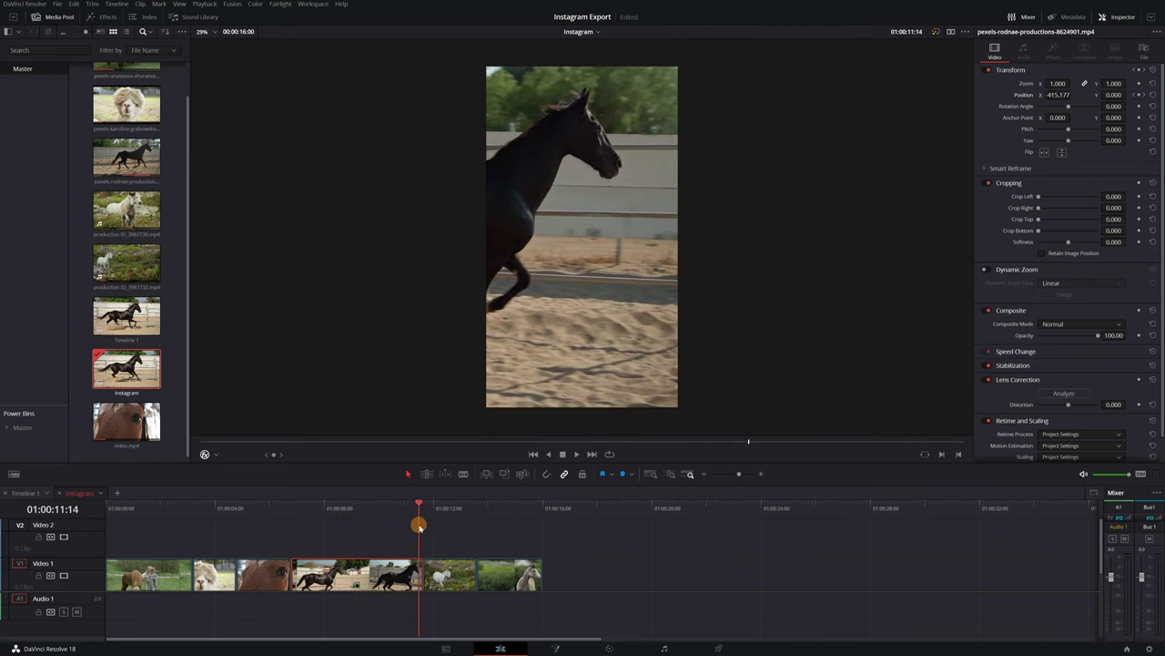
left_click_drag(177, 515, 150, 516)
Step: Set the first clip's Position X to -58.000 to fit the pony and girl
left_click(150, 569)
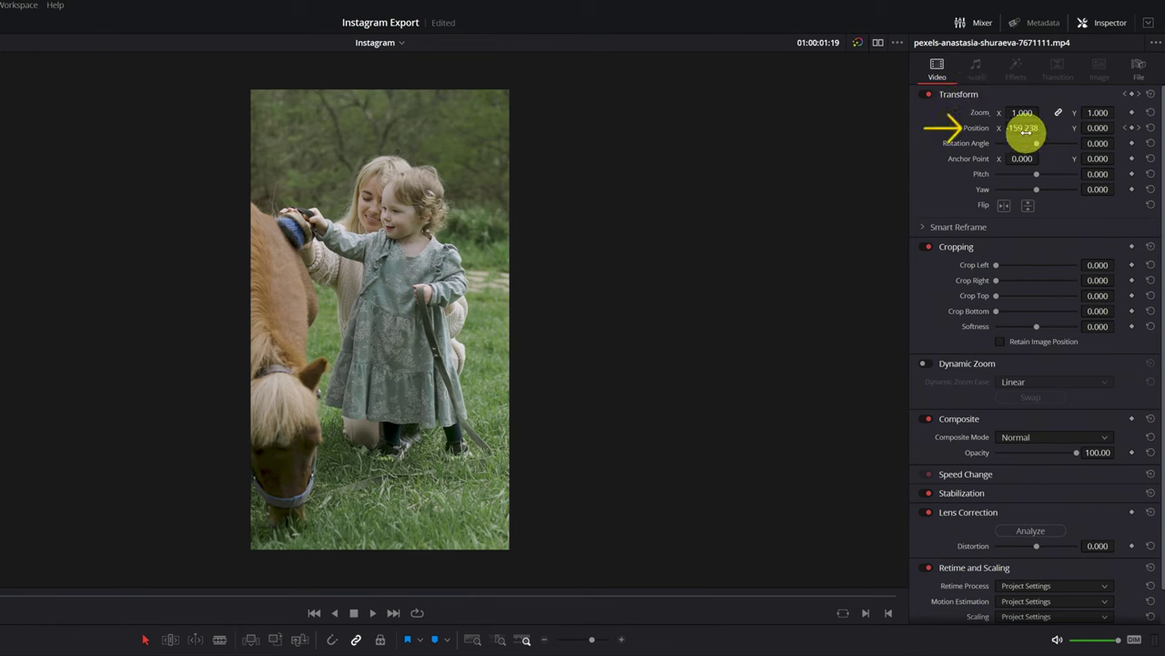
mouse_move(1019, 128)
left_mouse_down()
mouse_move(1067, 130)
mouse_move(991, 125)
mouse_move(1020, 125)
left_mouse_up()
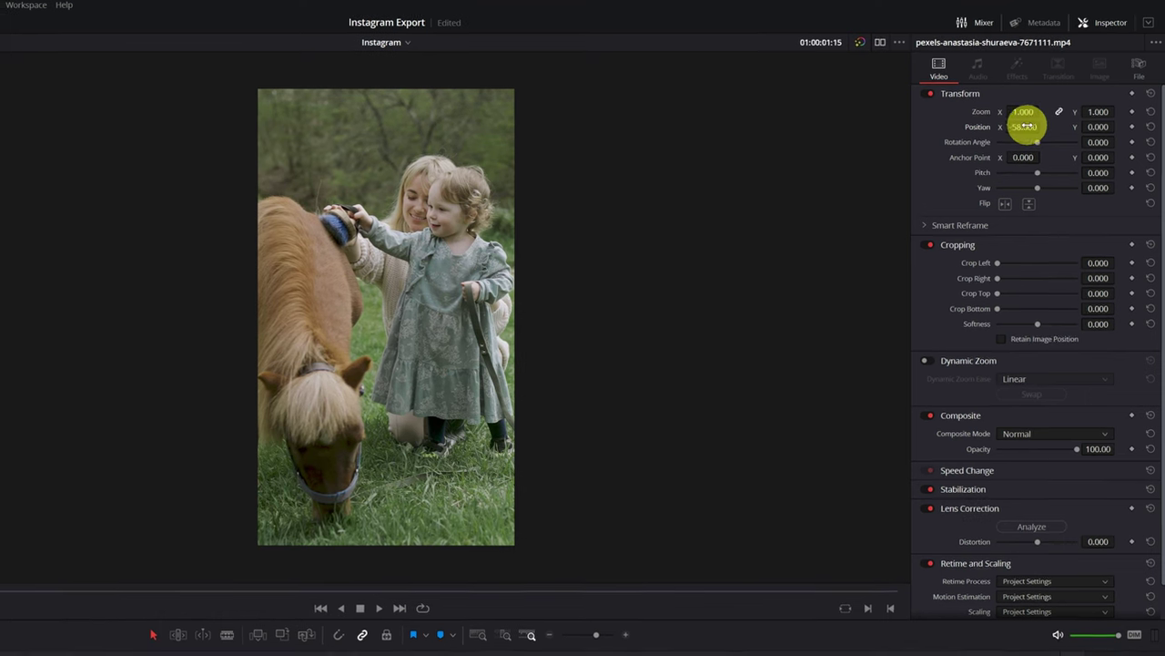
left_click(103, 512)
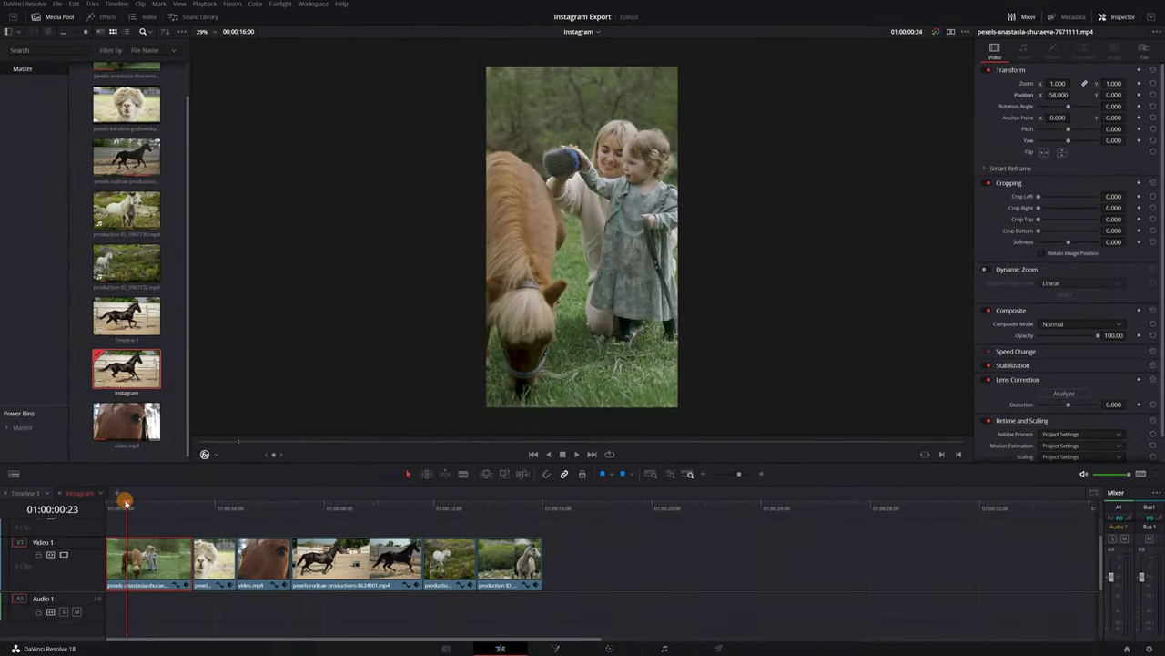
left_click_drag(125, 501, 502, 519)
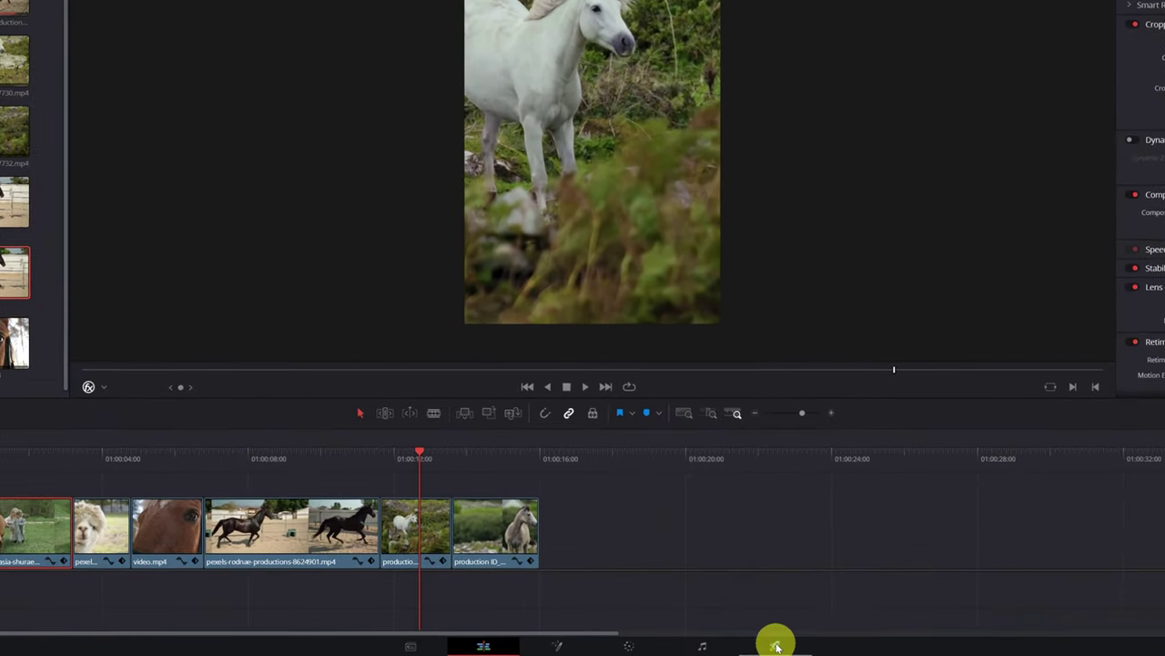
Step: On the Deliver page, name the render output 'Instagram 1' and set its location to the Desktop
left_click(777, 647)
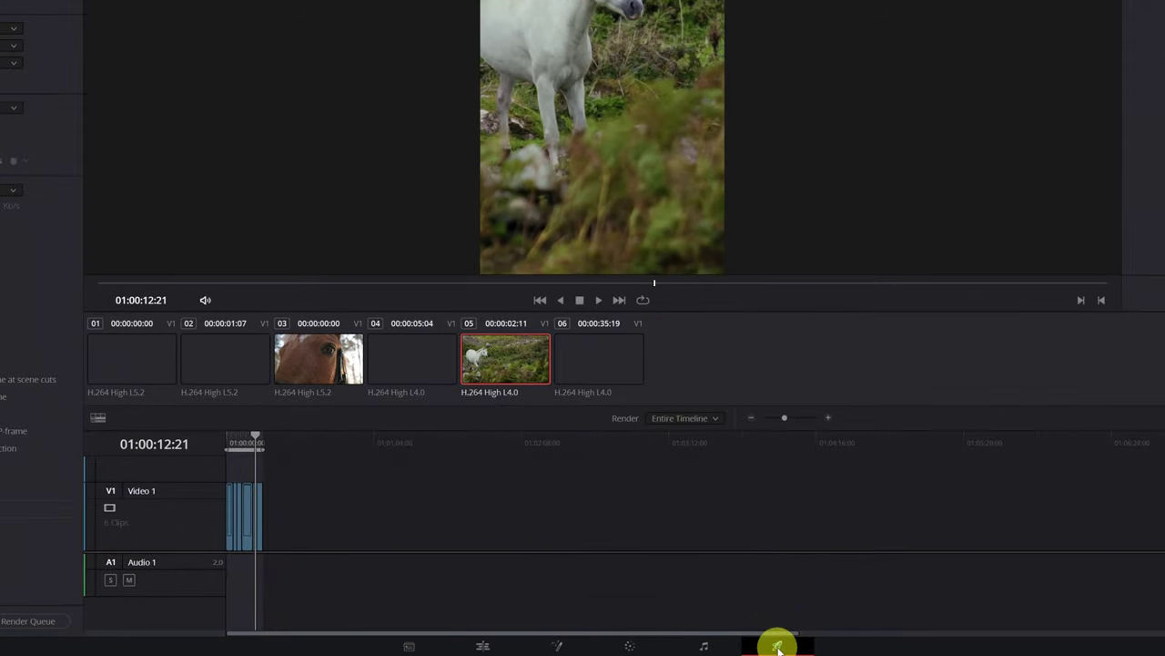
left_click(63, 82)
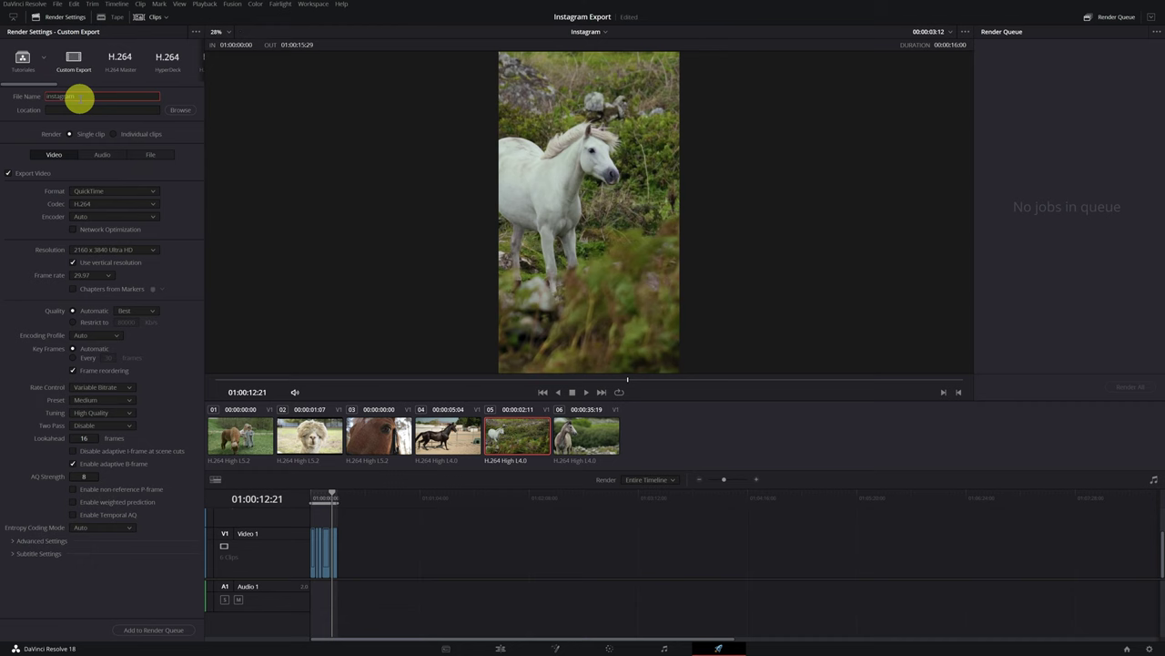
left_click(178, 109)
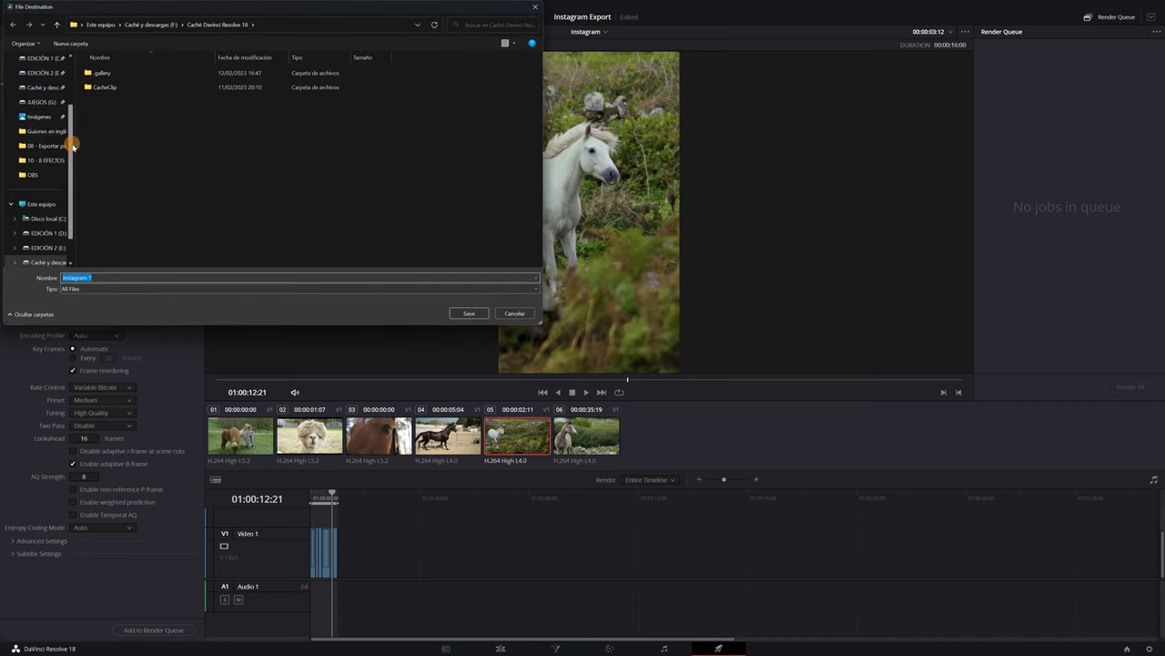
left_click(36, 104)
left_click(470, 314)
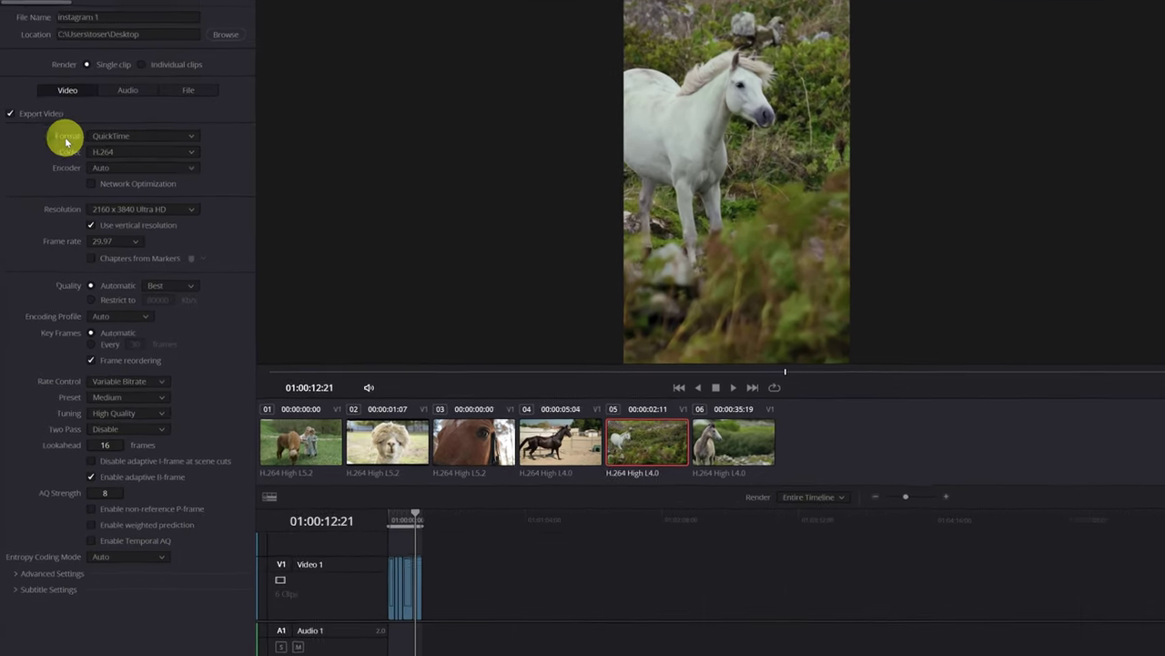
Step: Set the render to MP4 format, H.264 codec, 1080 x 1920 HD resolution, keeping 29.97 fps
left_click(200, 128)
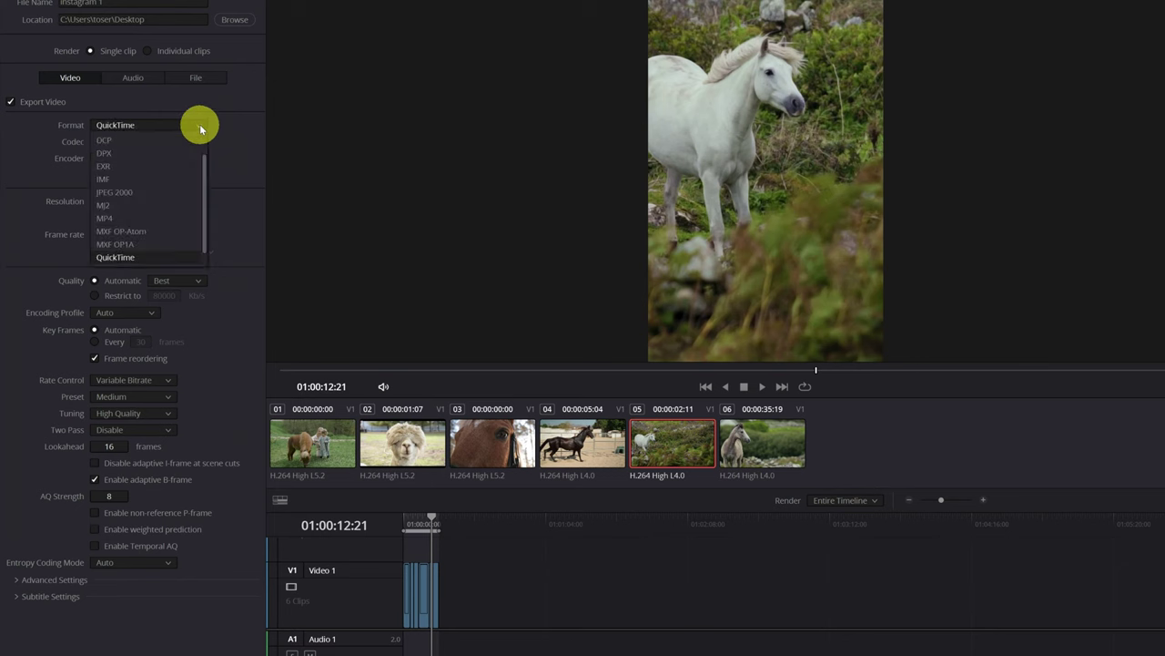
left_click(111, 220)
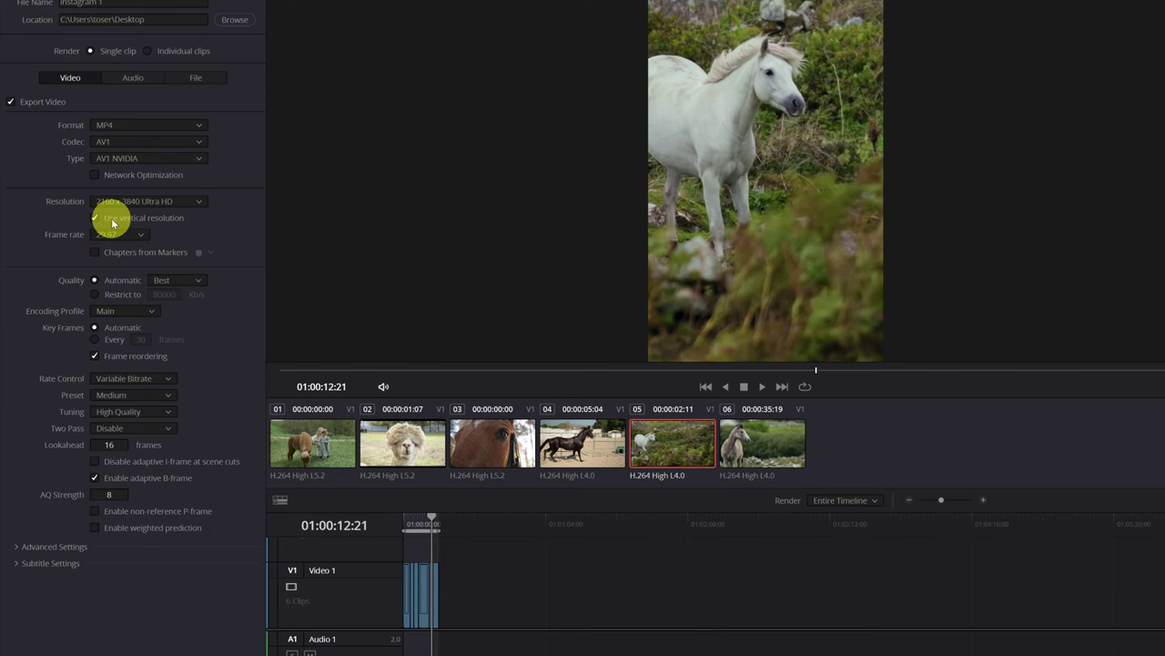
left_click(156, 142)
left_click(129, 172)
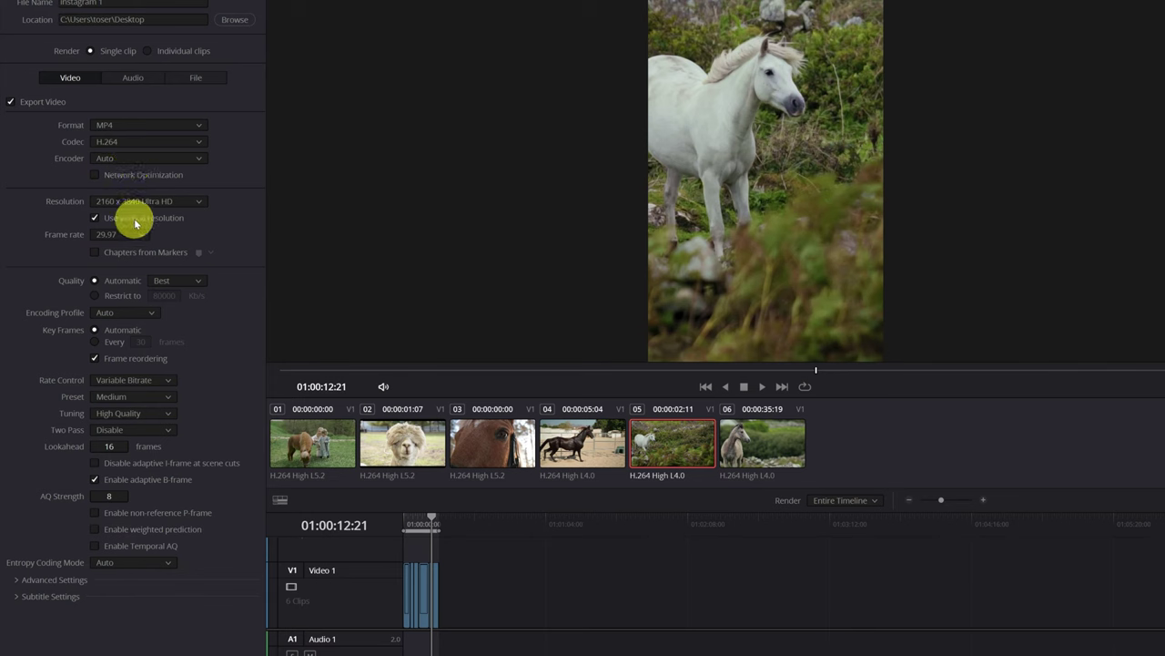
left_click(192, 203)
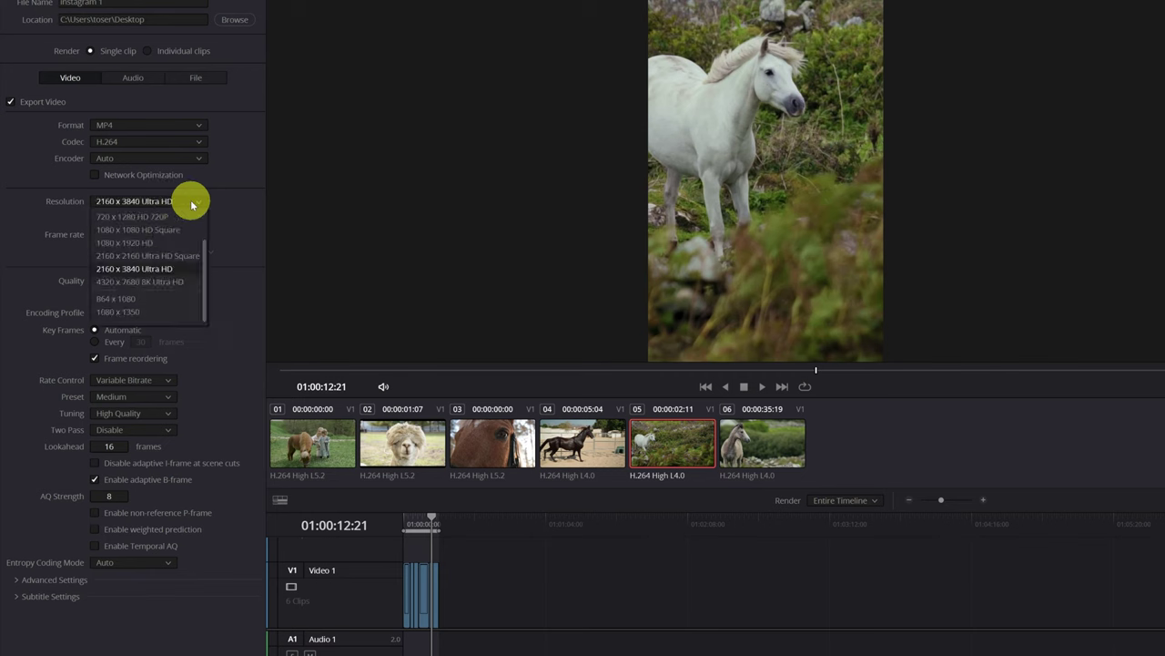
left_click(124, 243)
left_click(132, 235)
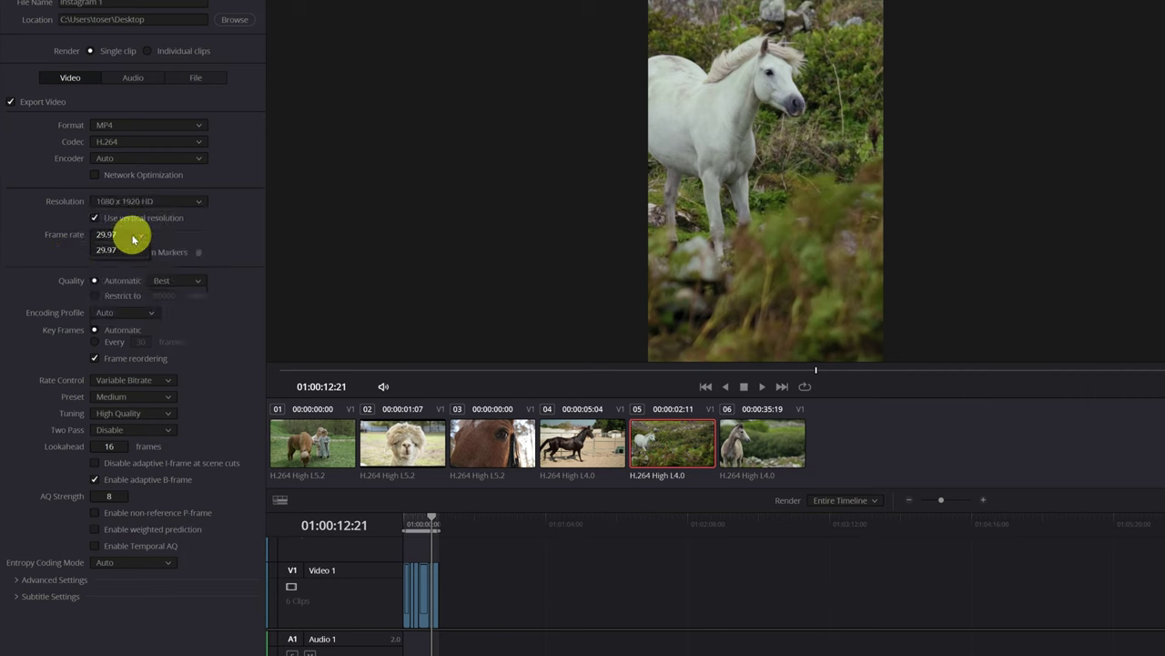
left_click(137, 235)
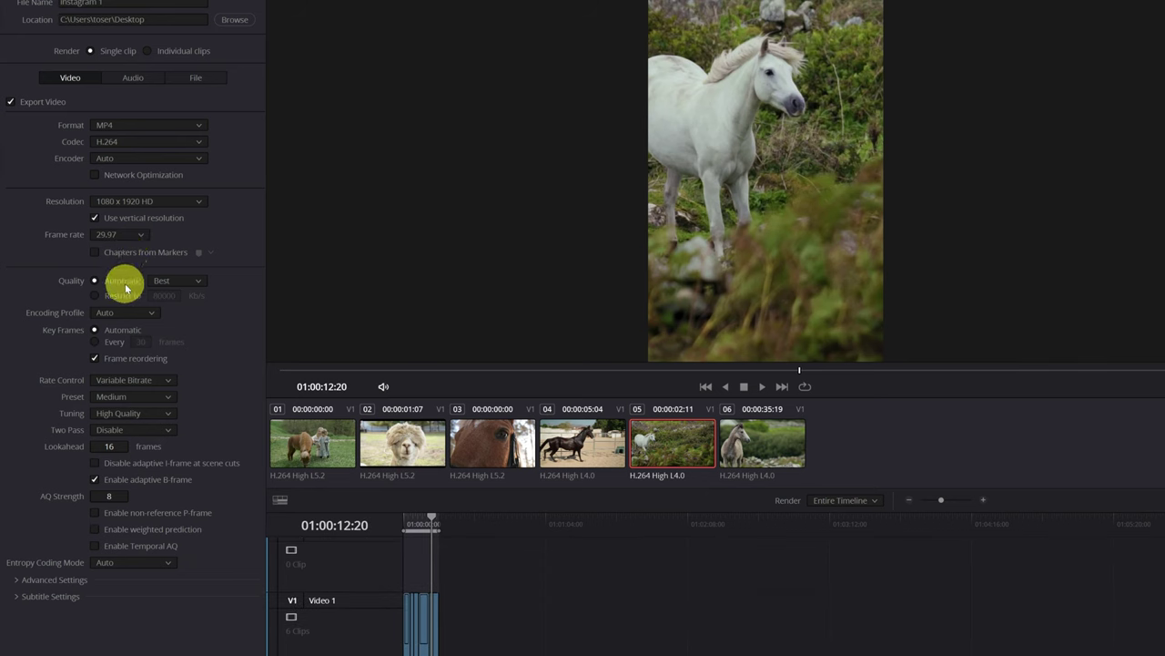
Step: Keep Best quality, restrict the bitrate to 60000 Kb/s, and leave rate control at Variable Bitrate
left_click(199, 280)
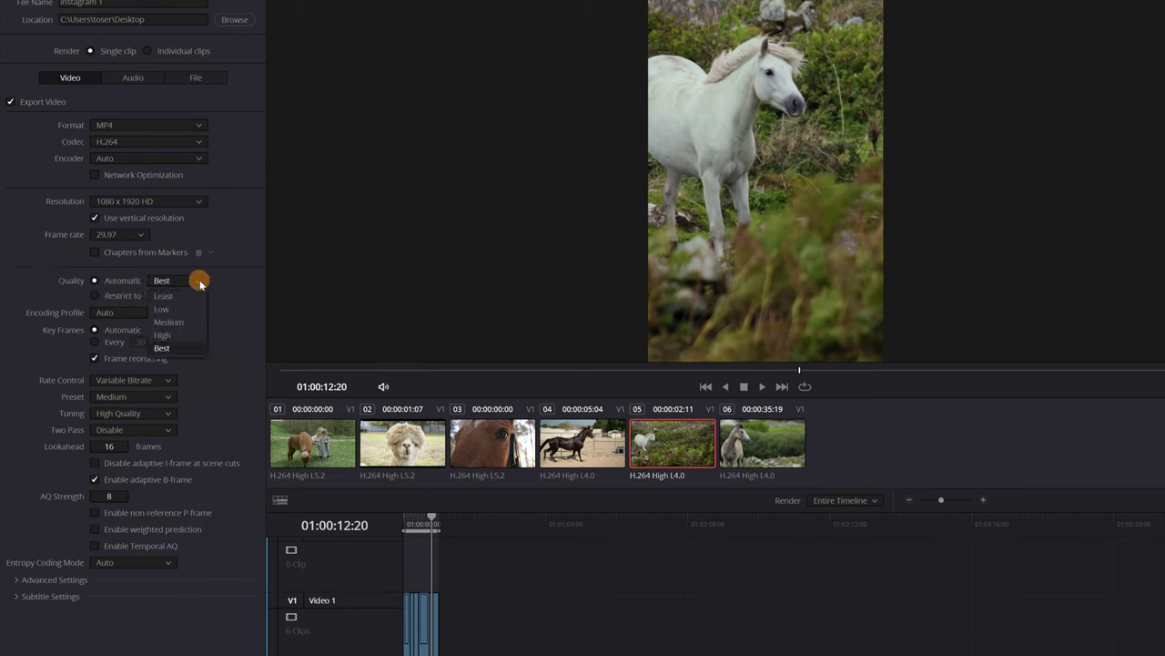
left_click(161, 347)
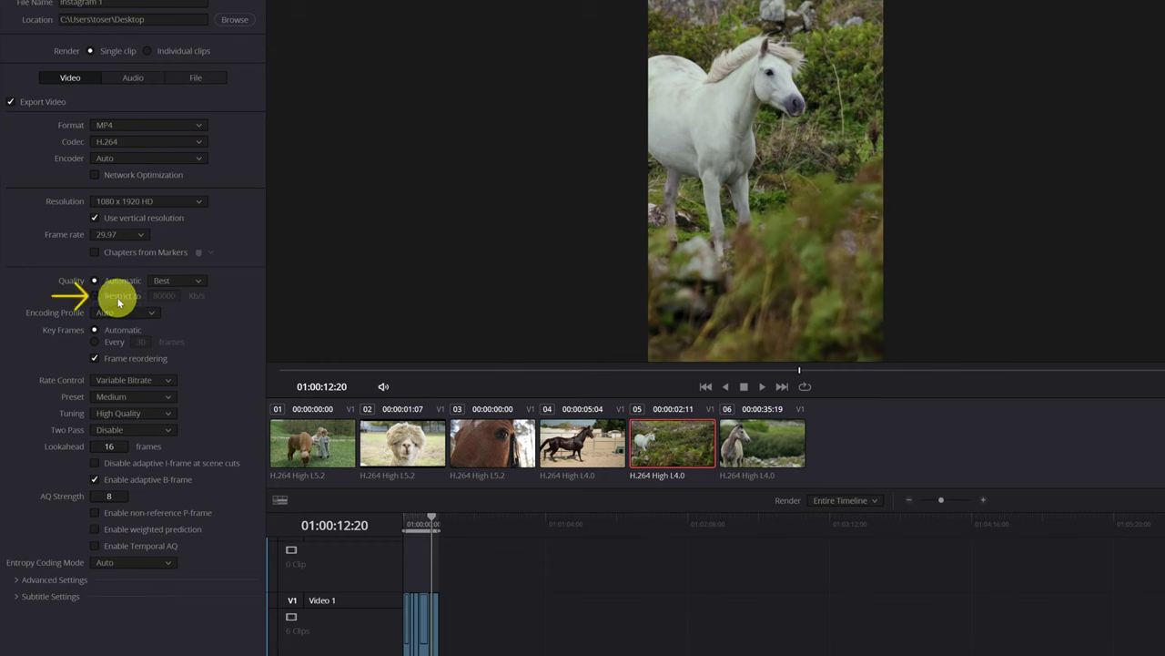
left_click(118, 300)
left_click(162, 296)
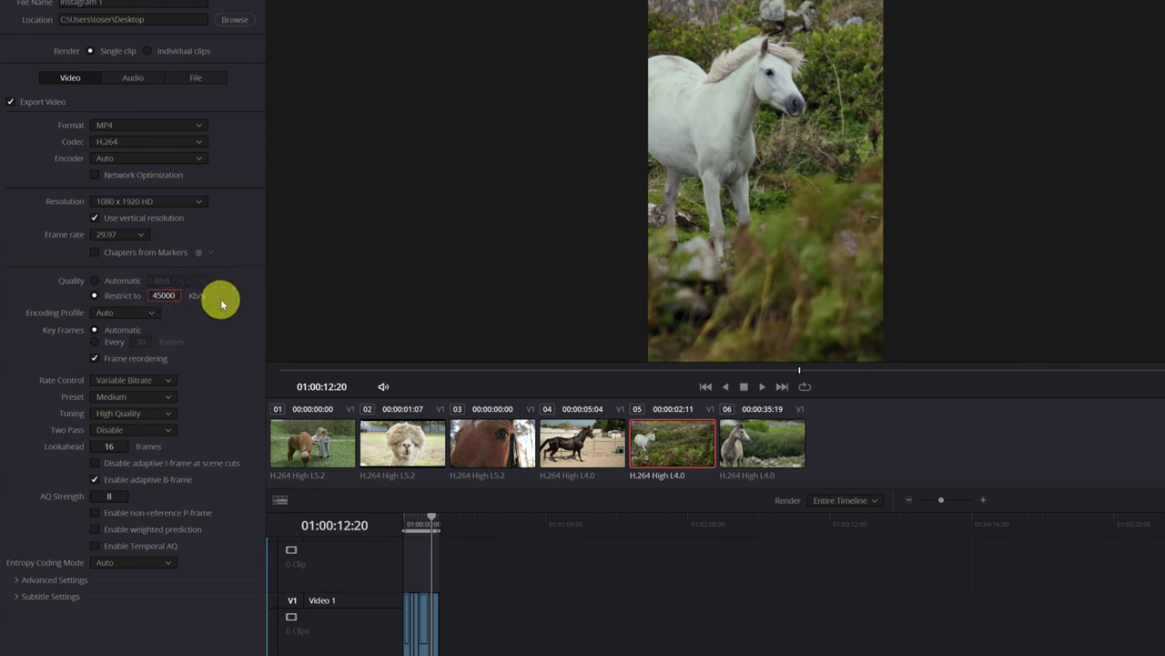
double_click(161, 296)
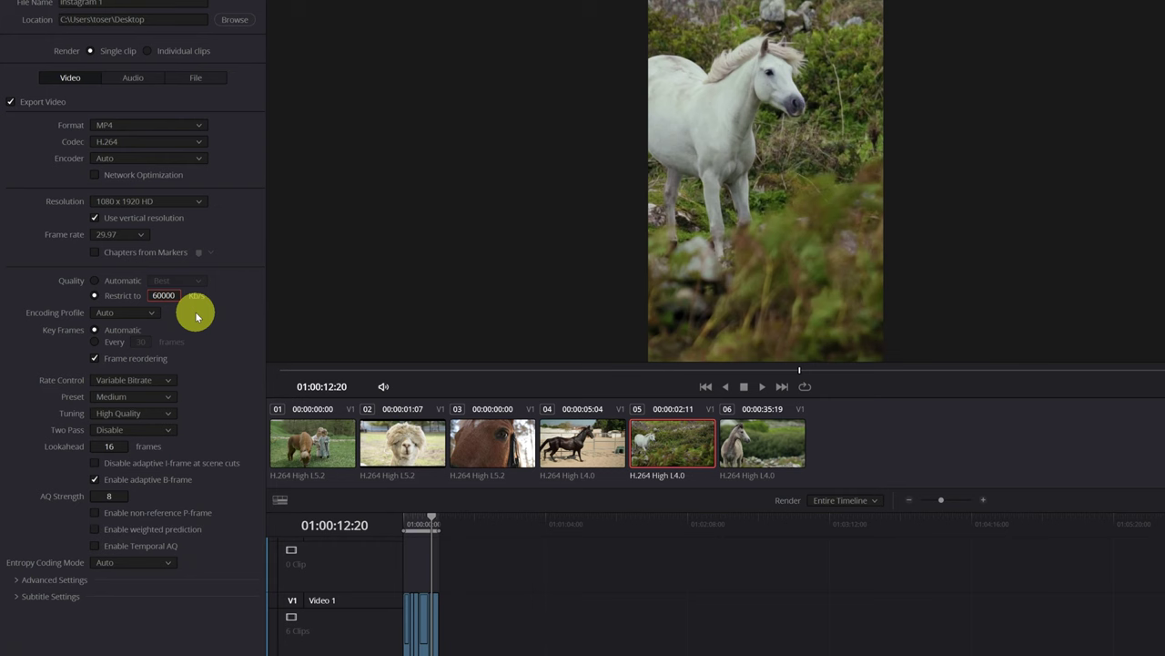
left_click(167, 384)
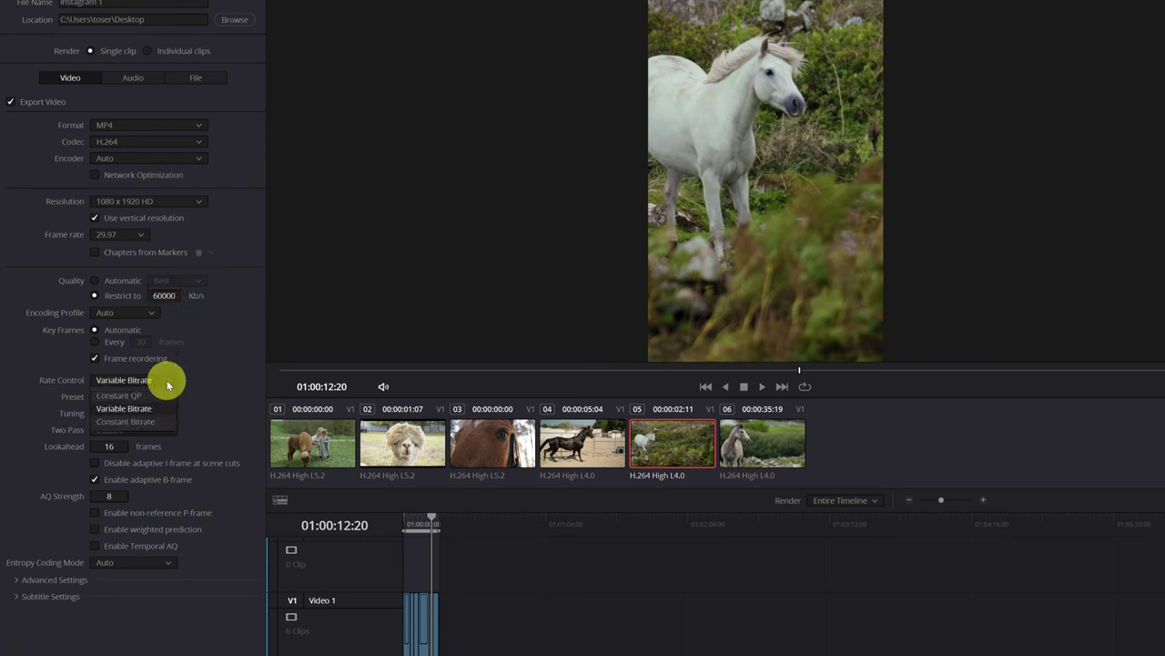
left_click(128, 408)
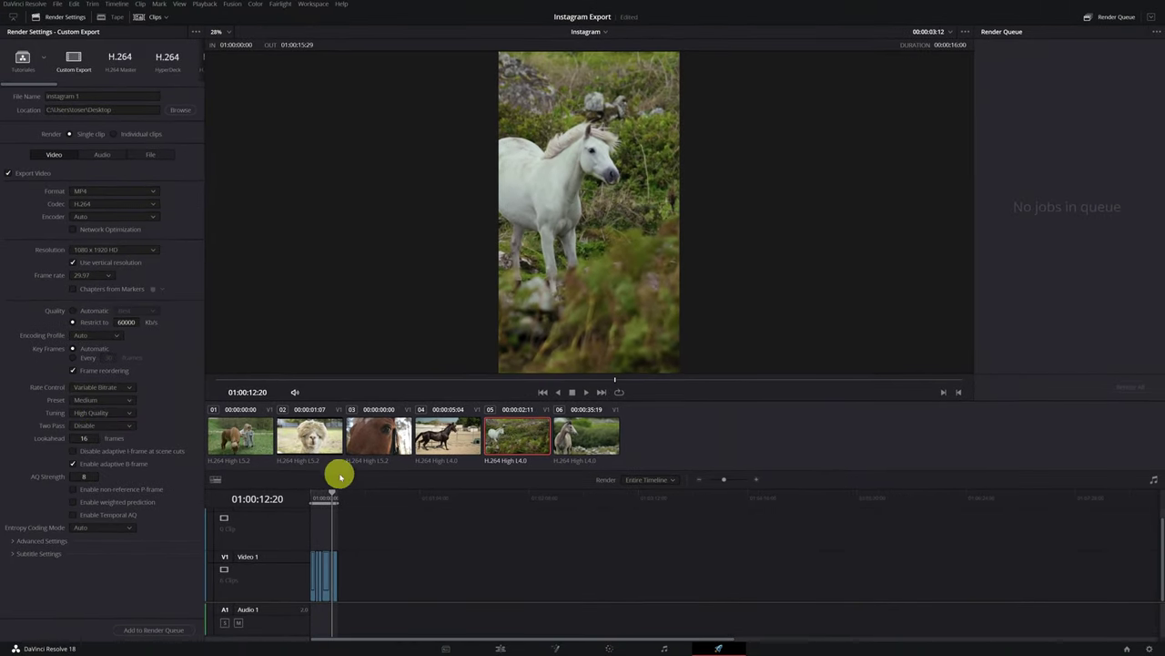
Step: Move the playhead back to the alpaca clip and enable Force sizing to highest quality in Advanced Settings
left_click_drag(327, 496, 317, 498)
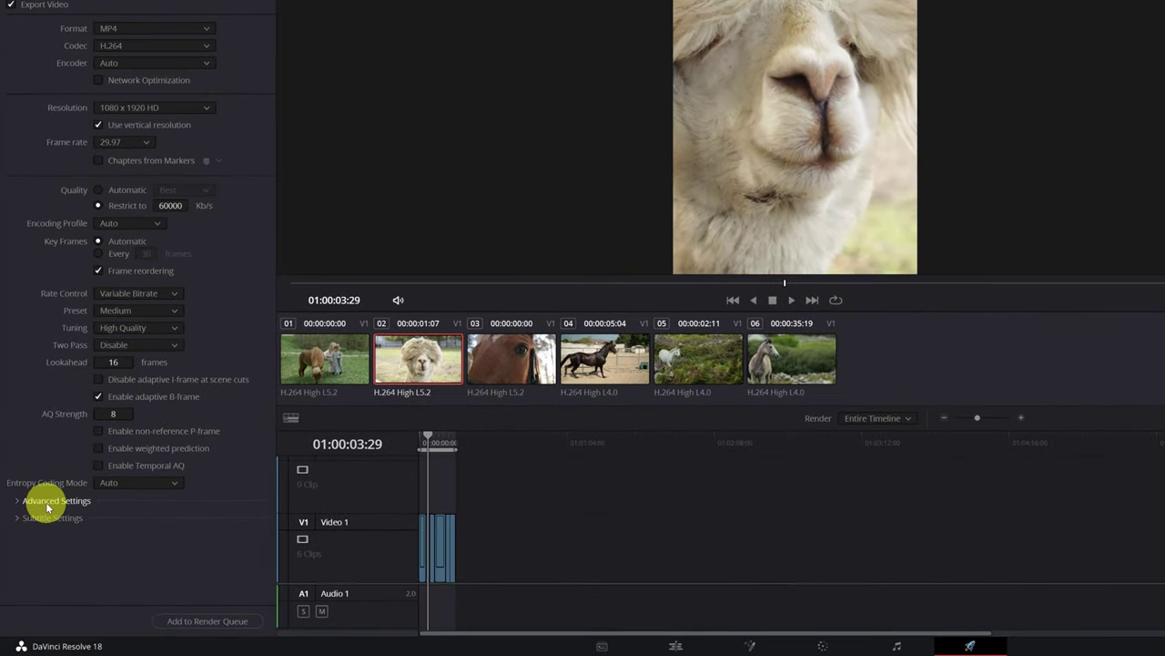
left_click(22, 502)
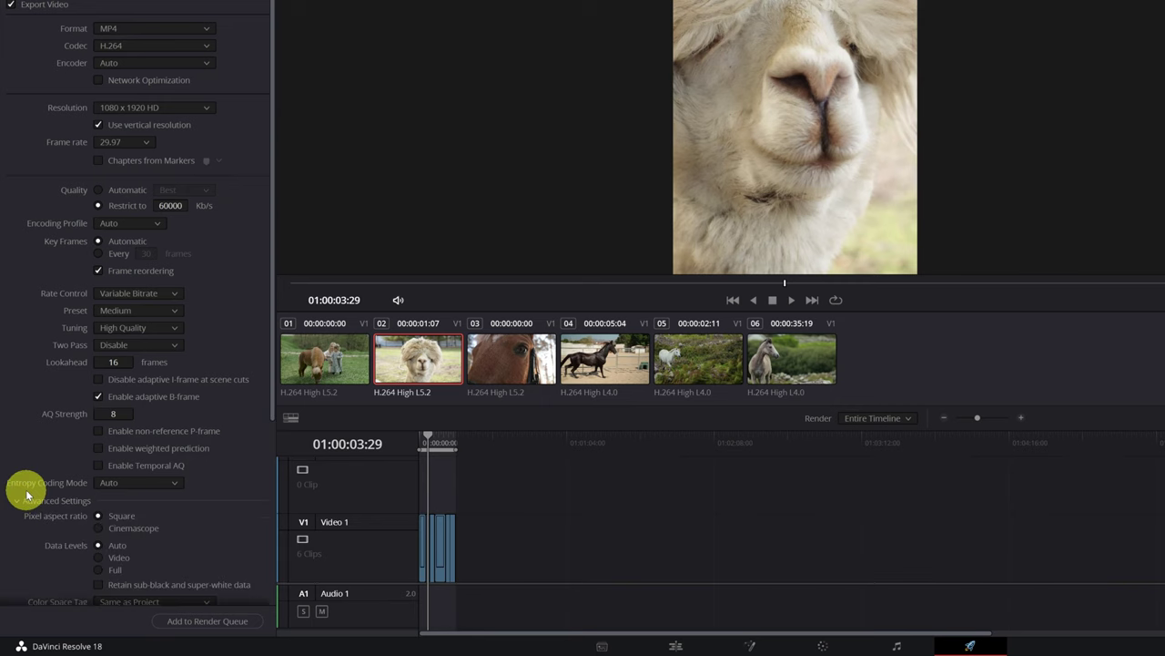
scroll(27, 495, "down", 5)
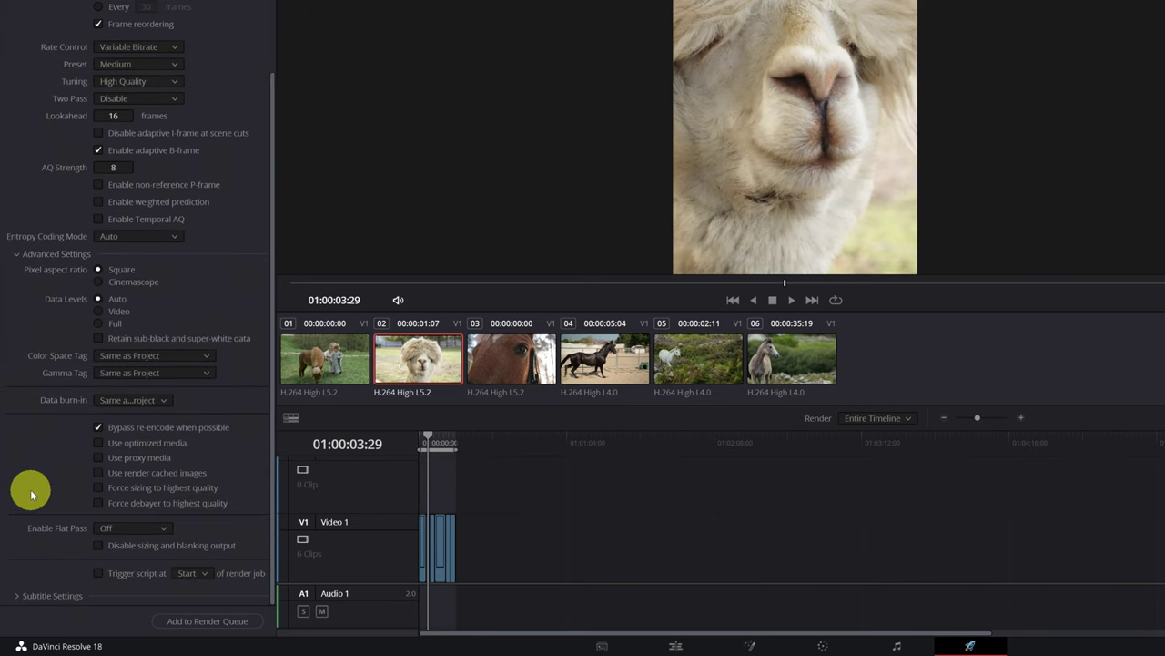
left_click(97, 488)
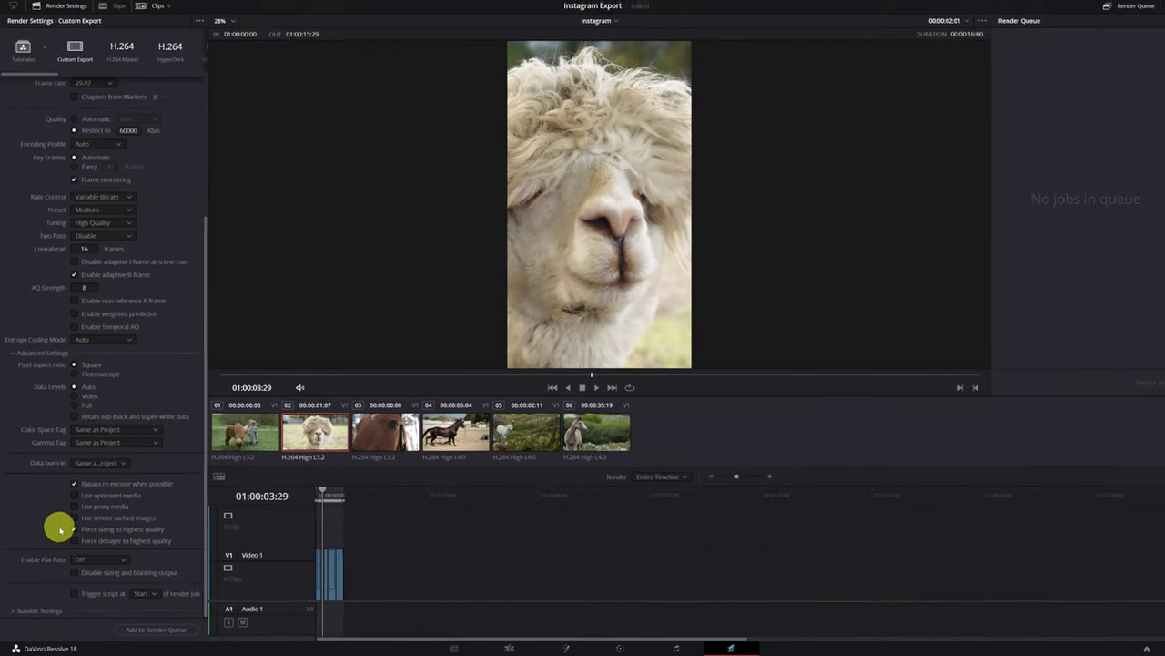
scroll(59, 528, "up", 5)
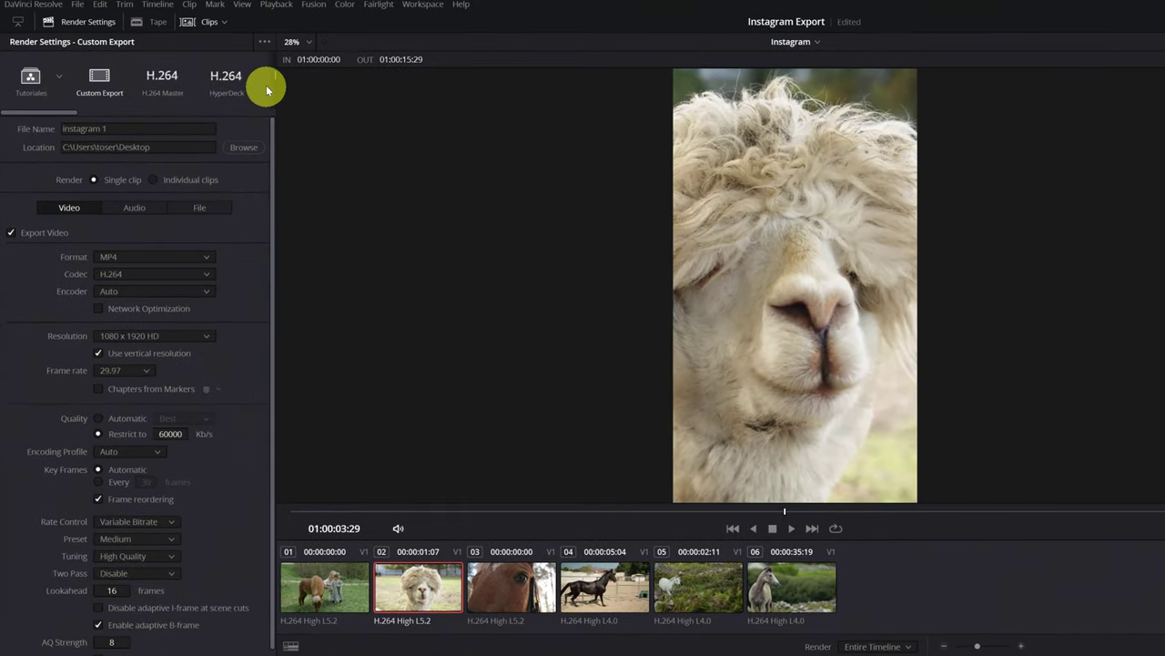
Step: Save the current render settings as a new preset named 'Insagram Export'
left_click(264, 43)
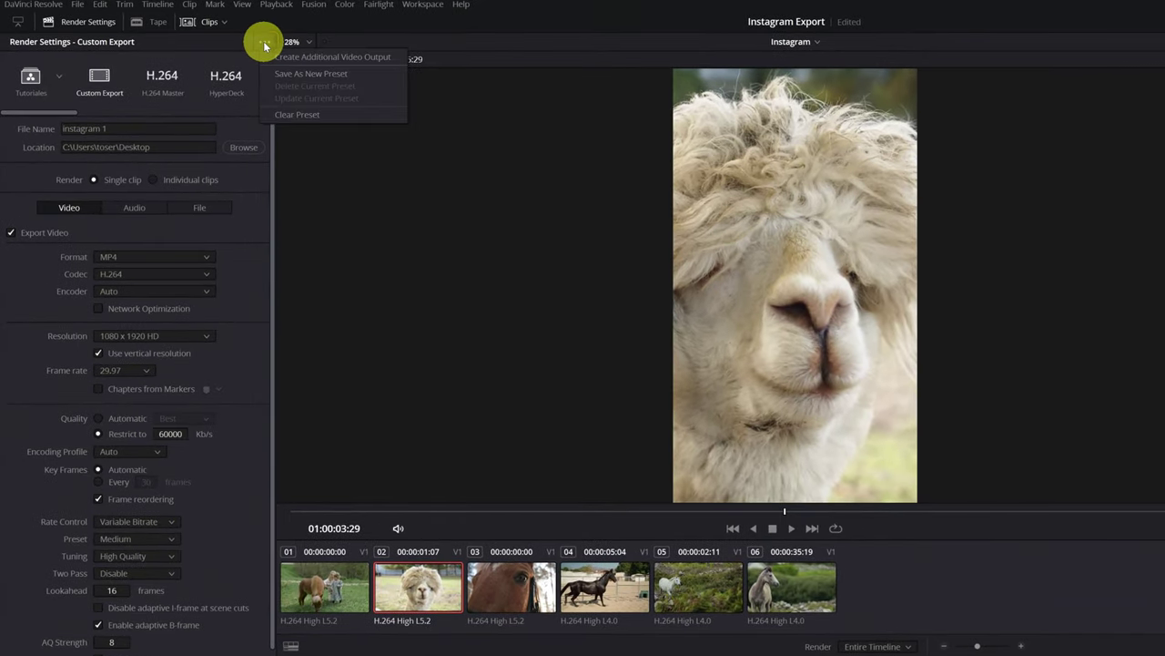
left_click(307, 74)
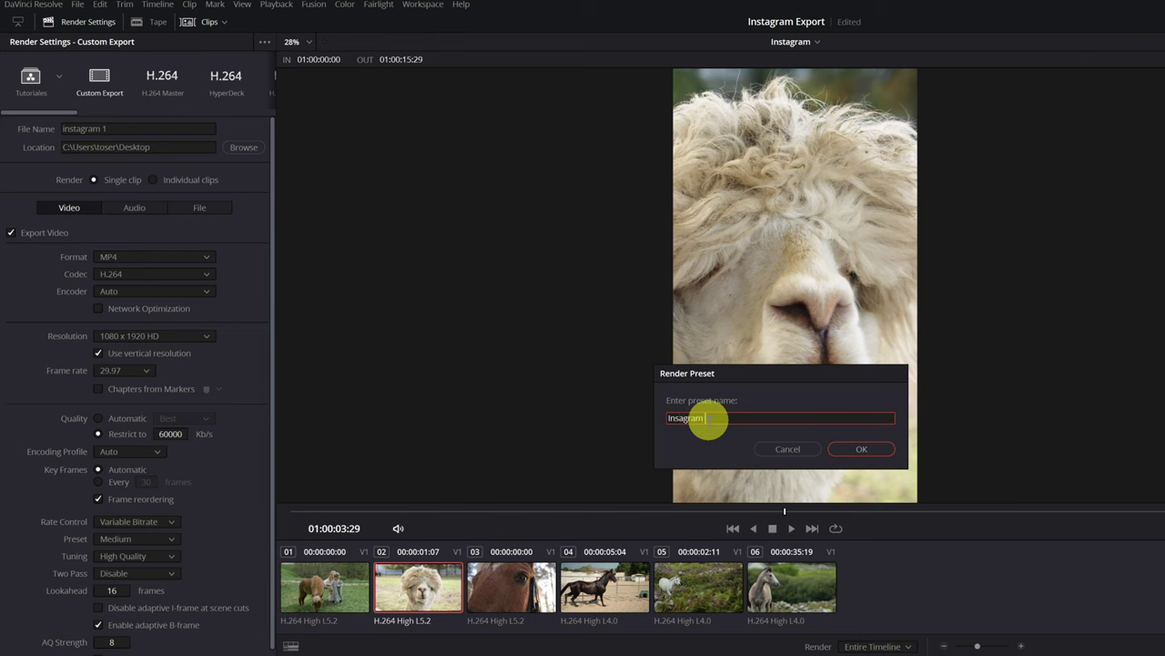
left_click(708, 420)
left_click(861, 449)
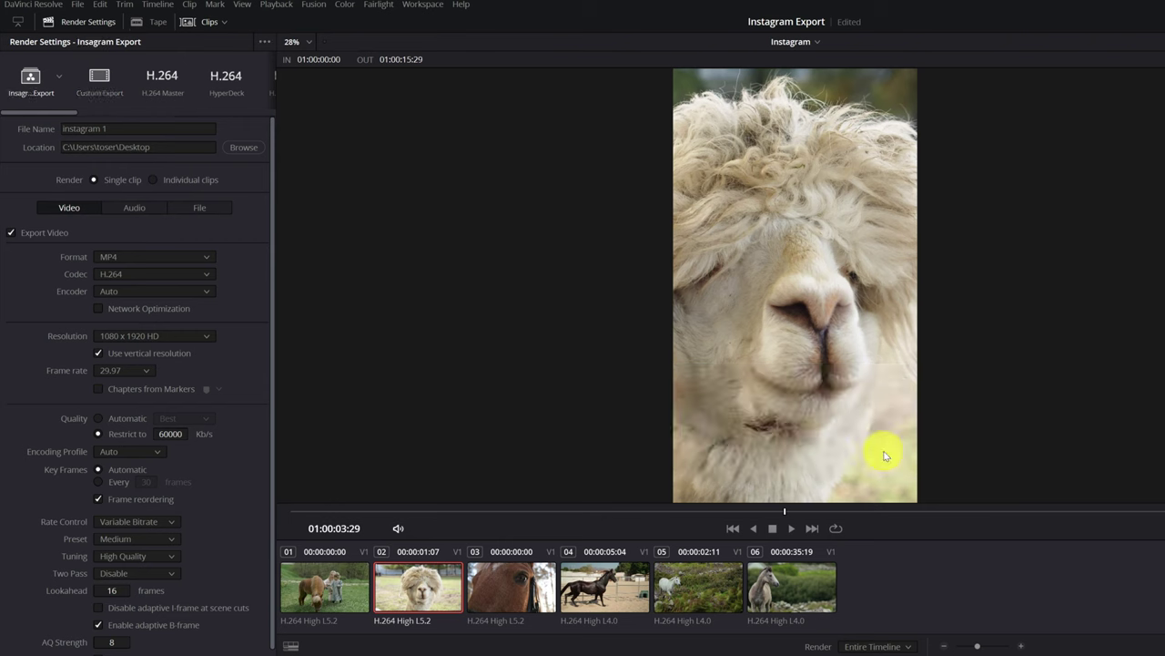
Step: Load the H.264 Master preset, then reload Insagram Export to verify its settings
left_click(33, 79)
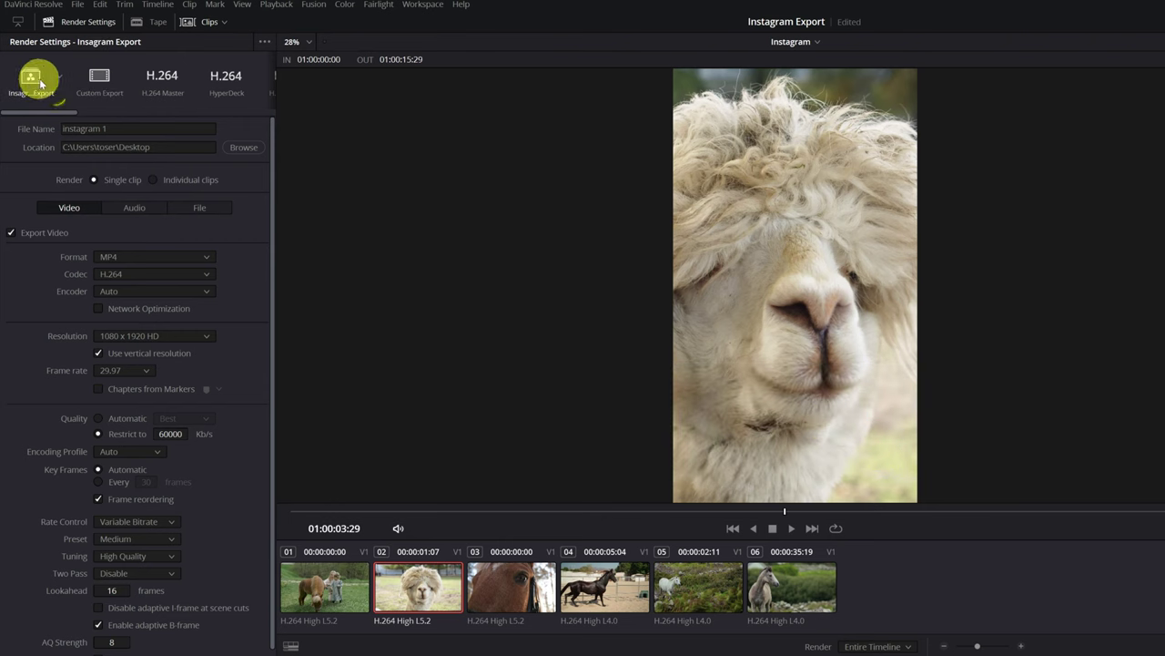
left_click(57, 77)
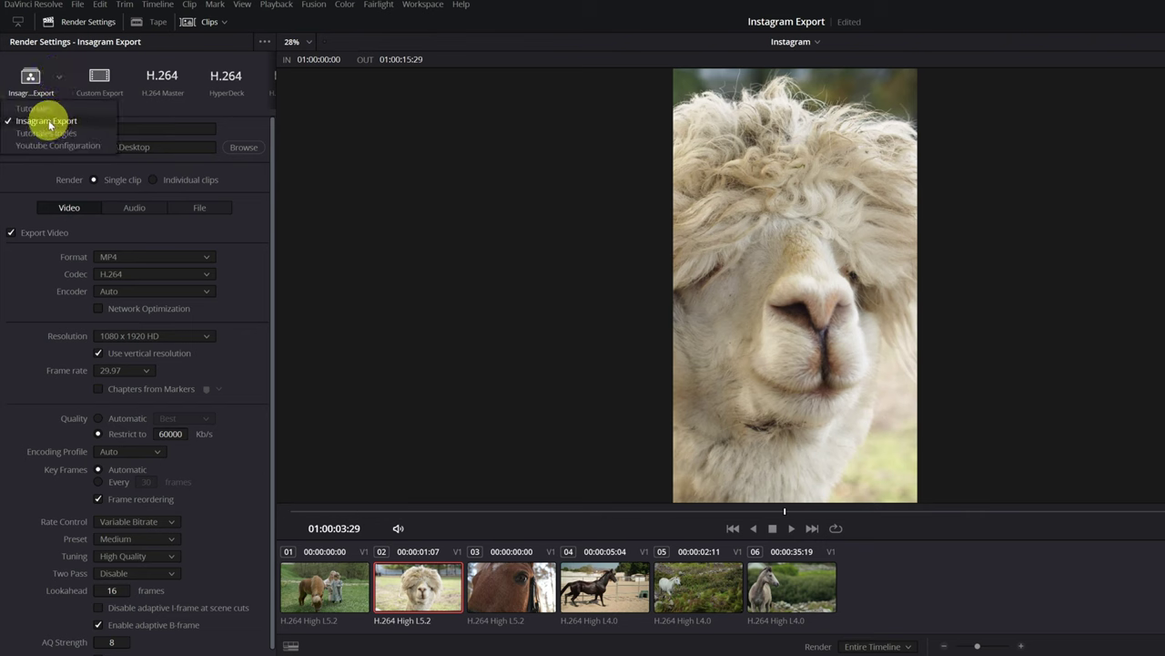
left_click(162, 78)
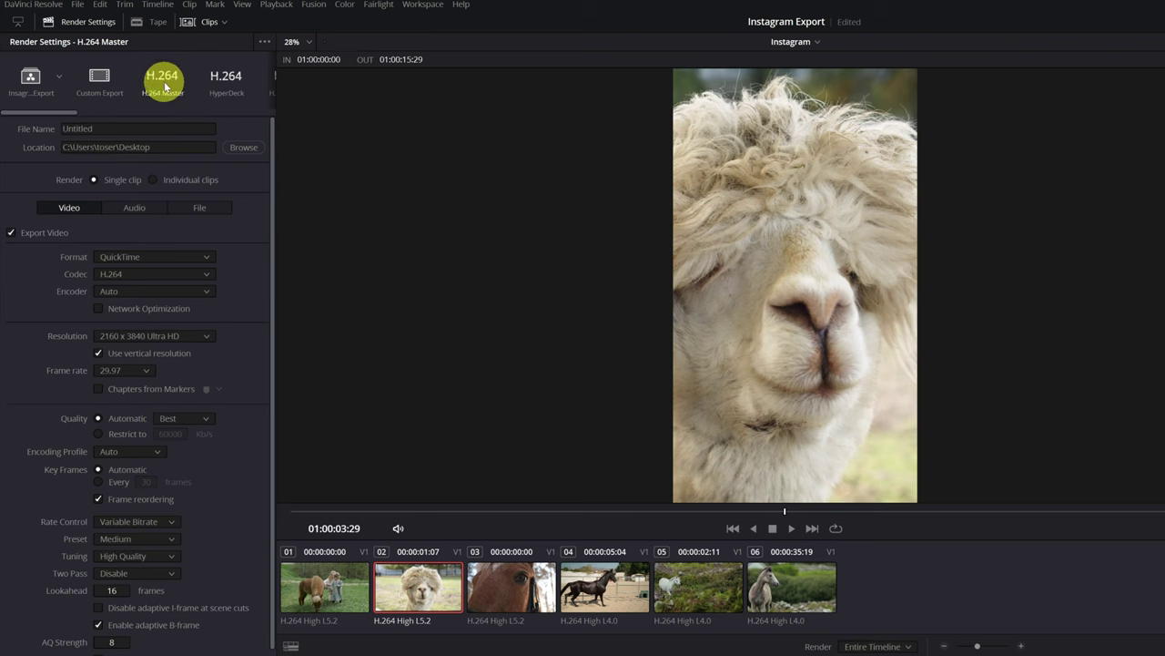
left_click(33, 76)
left_click(53, 77)
left_click(42, 136)
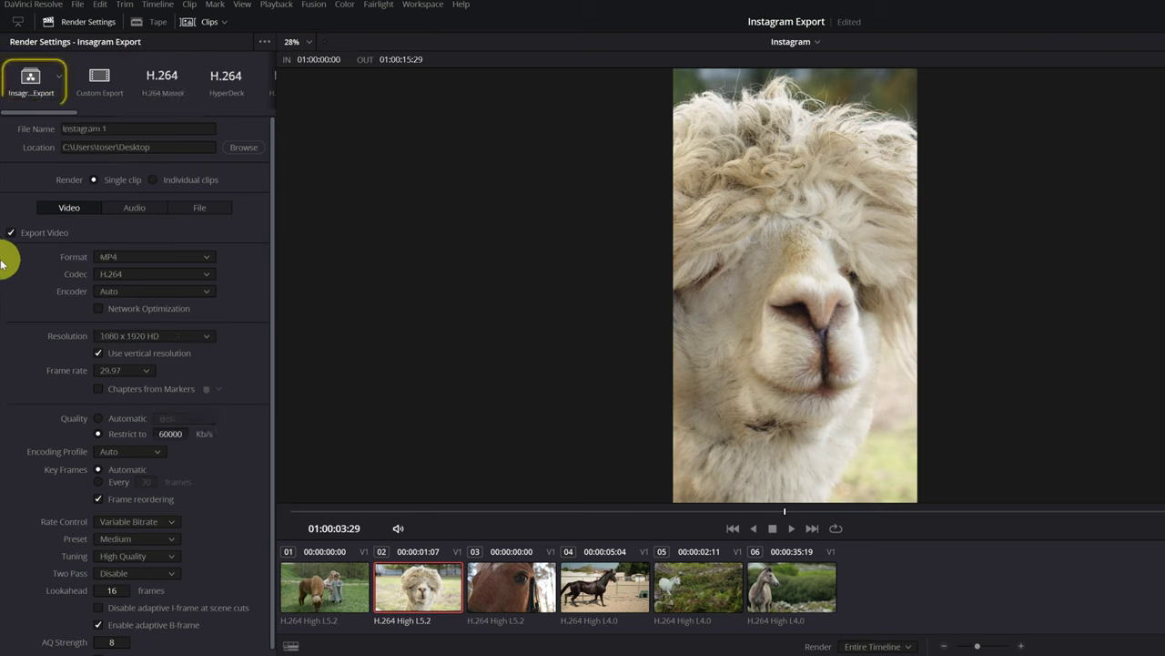
left_click_drag(273, 219, 266, 466)
left_click_drag(265, 410, 274, 200)
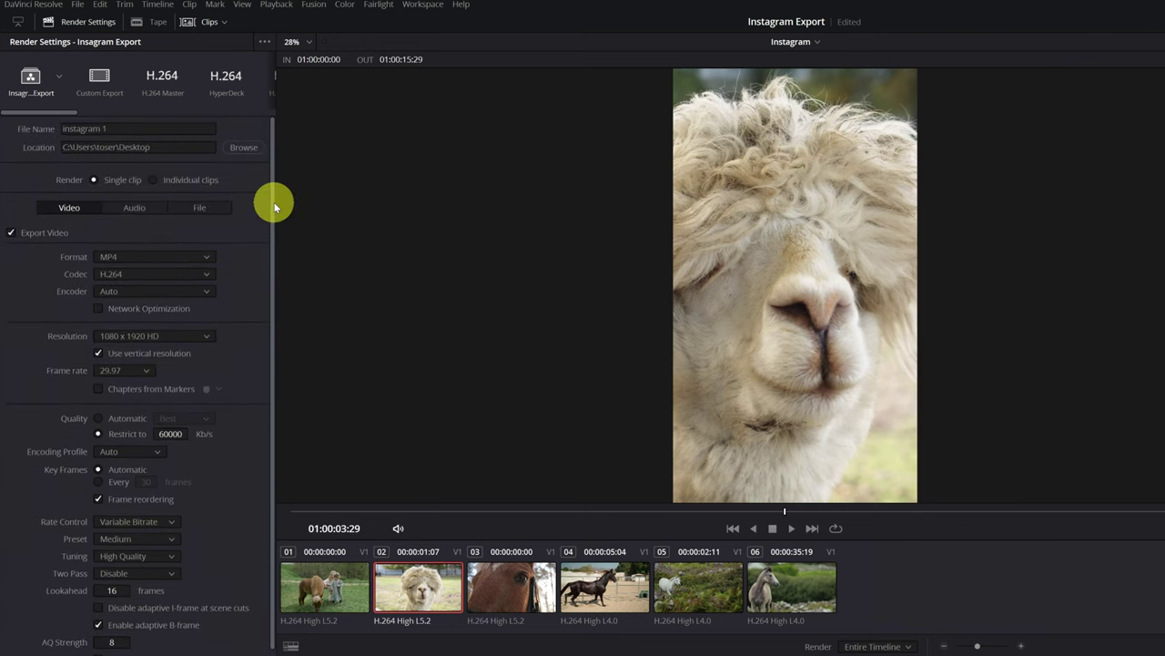
Step: Add the timeline to the render queue as Job 1 and preview the dark horse clip
left_click(28, 82)
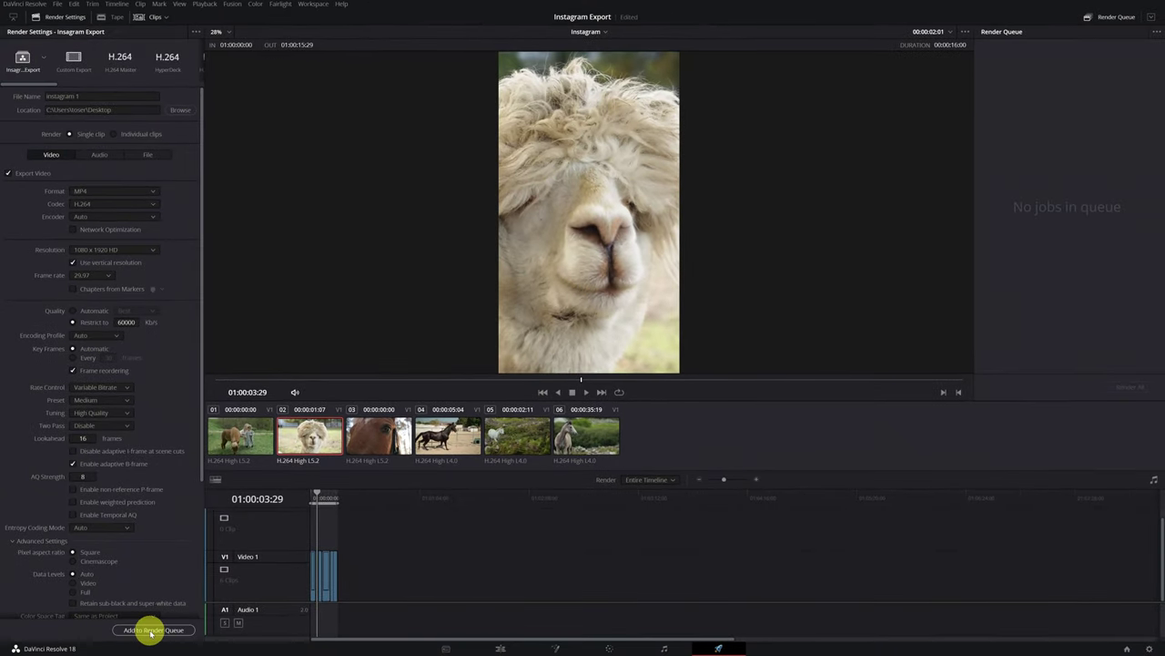
left_click(151, 631)
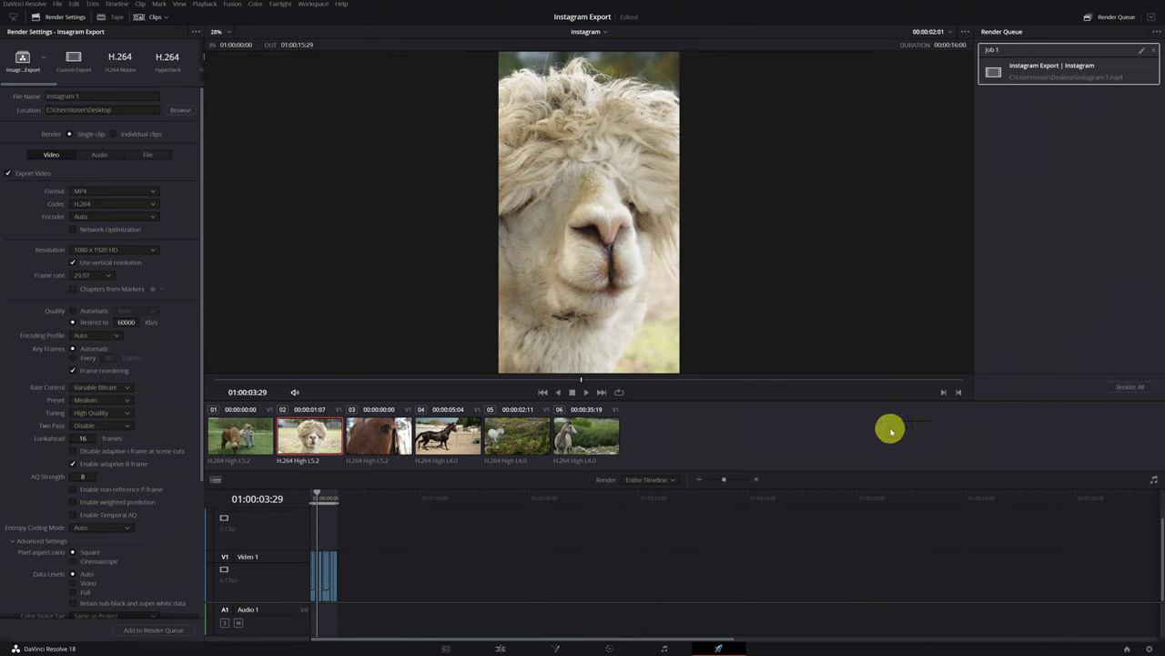
left_click_drag(318, 491, 321, 493)
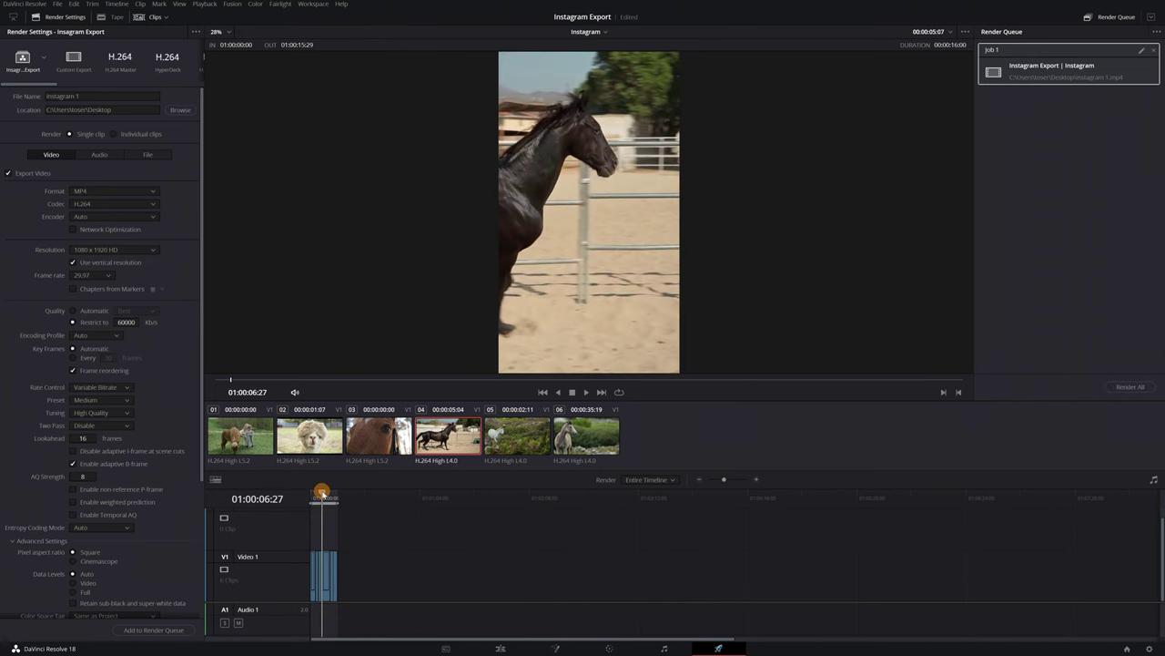
Step: Zoom the timeline in and back out, then scrub through to the final foal clip
left_click(756, 479)
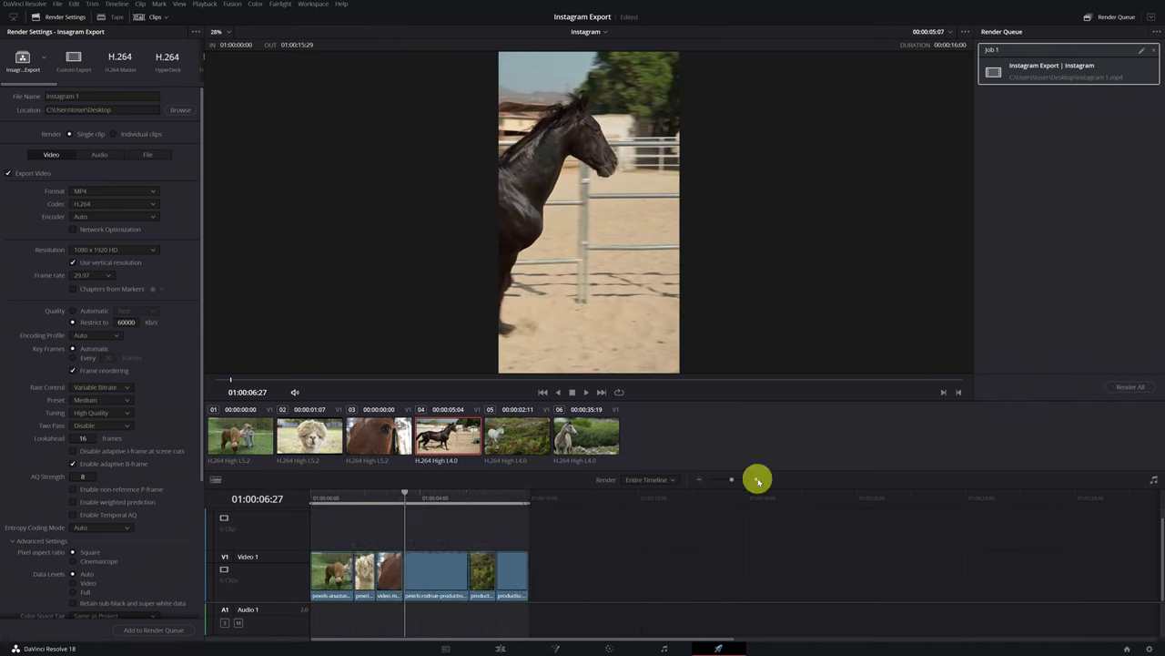
left_click(757, 480)
key("ctrl+minus")
left_click_drag(742, 502, 559, 508)
mouse_move(746, 506)
left_mouse_down()
mouse_move(707, 504)
mouse_move(737, 505)
left_mouse_up()
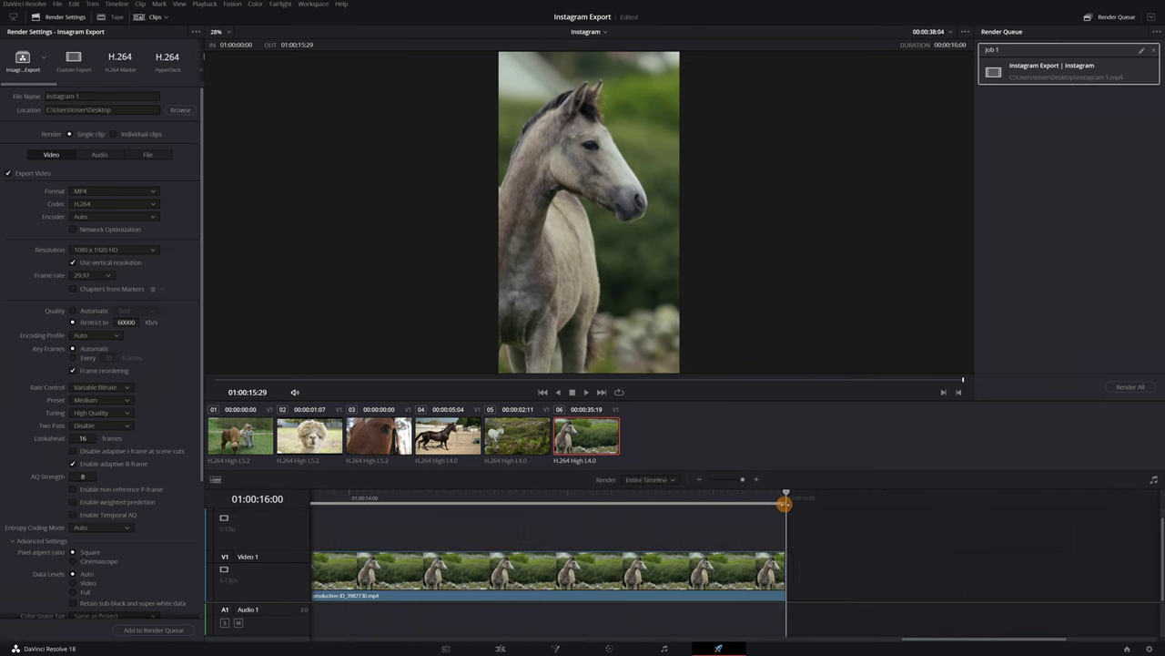
key("Left")
key("Left")
key("Left")
key("Left")
key("Left")
key("Left")
key("Left")
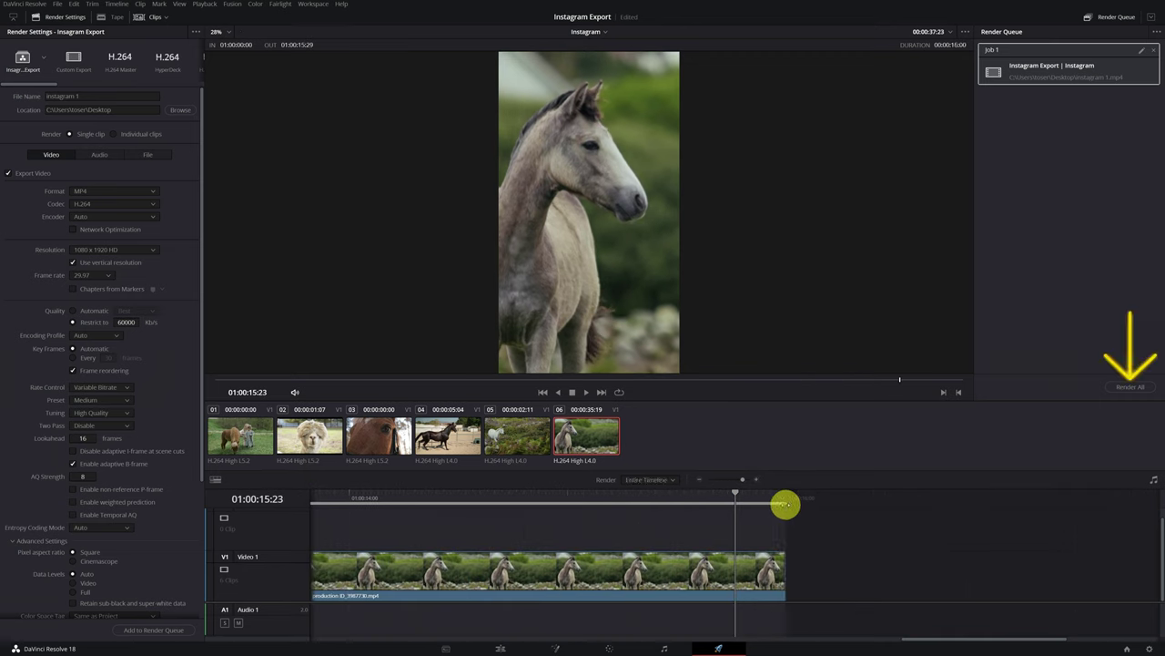